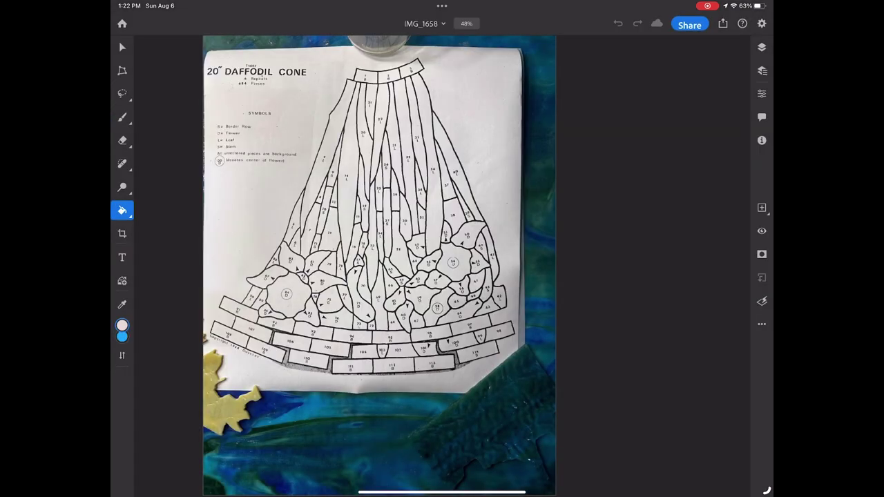
- Add a new empty transparent layer above the daffodil photo and check its layer options
scroll(380, 266, down, 2)
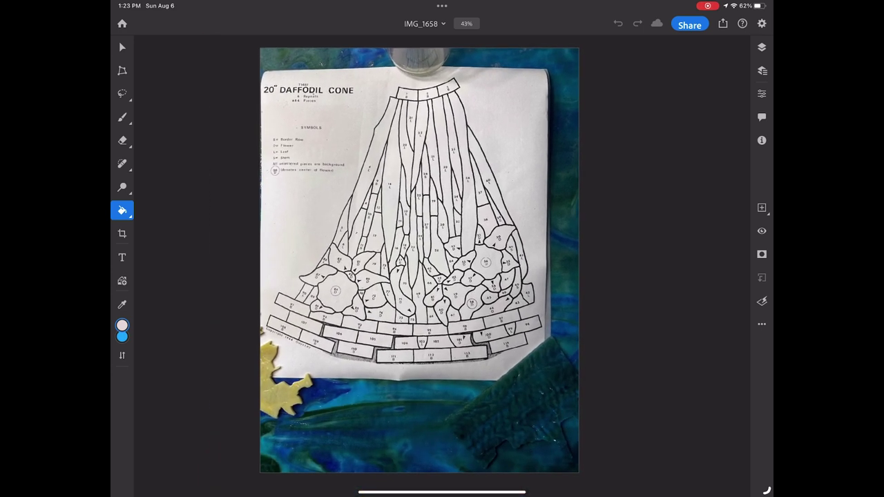
click(762, 207)
click(666, 138)
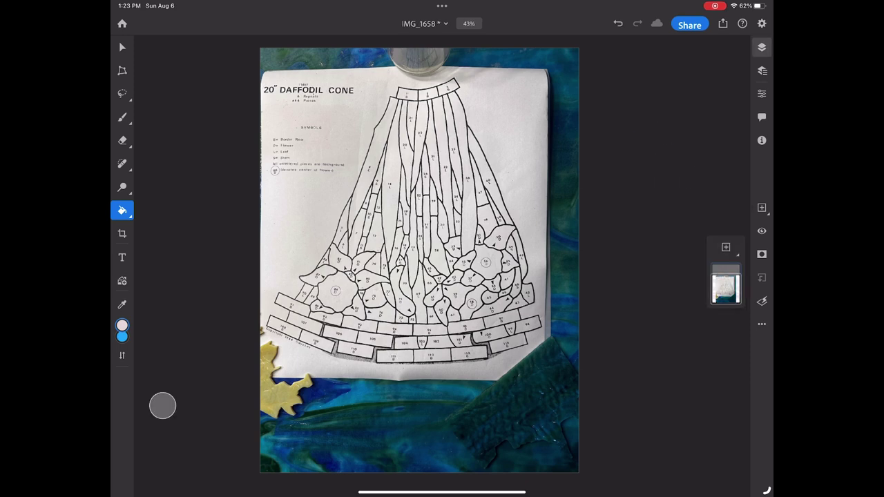
click(726, 266)
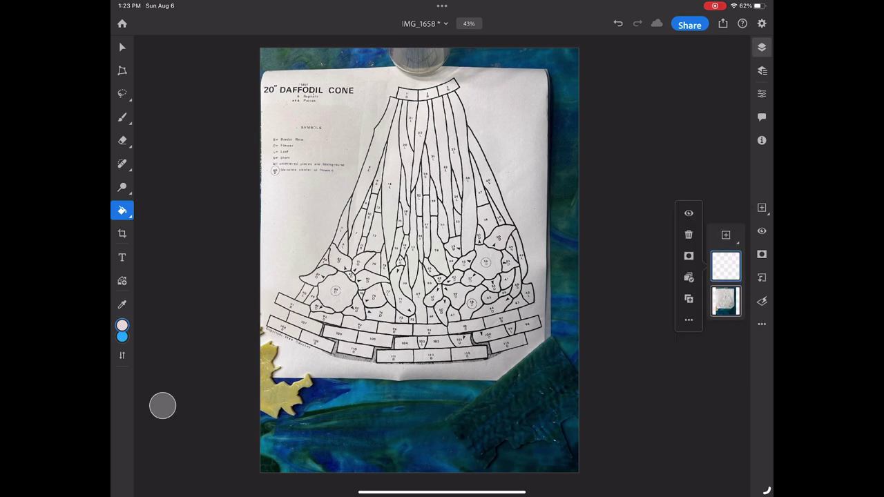
click(163, 406)
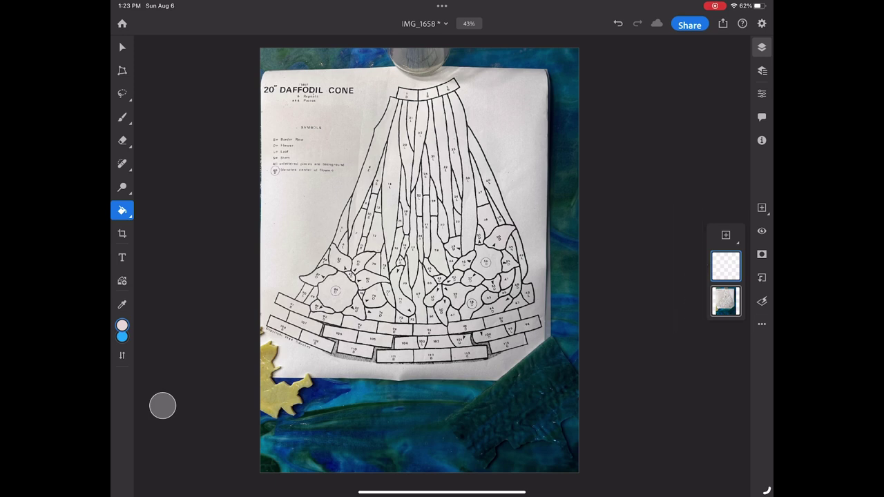
- Review the document's name and save status, the detailed Layers list and the App settings
click(423, 24)
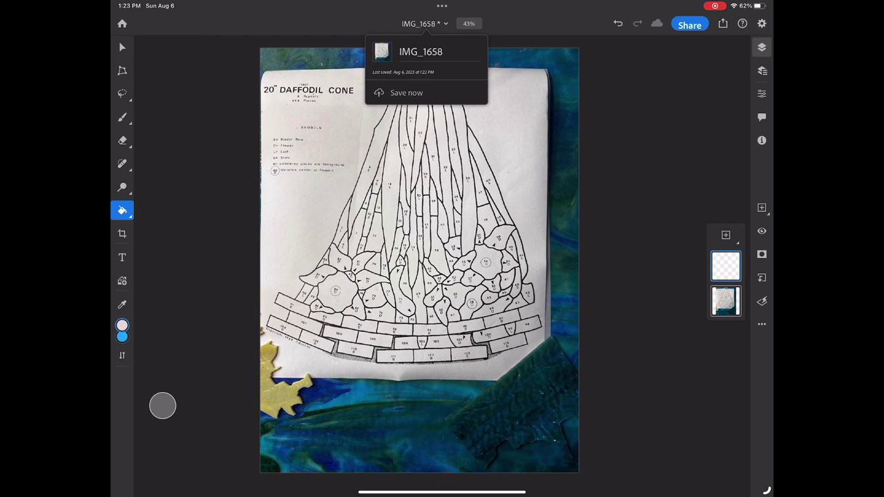
key(Escape)
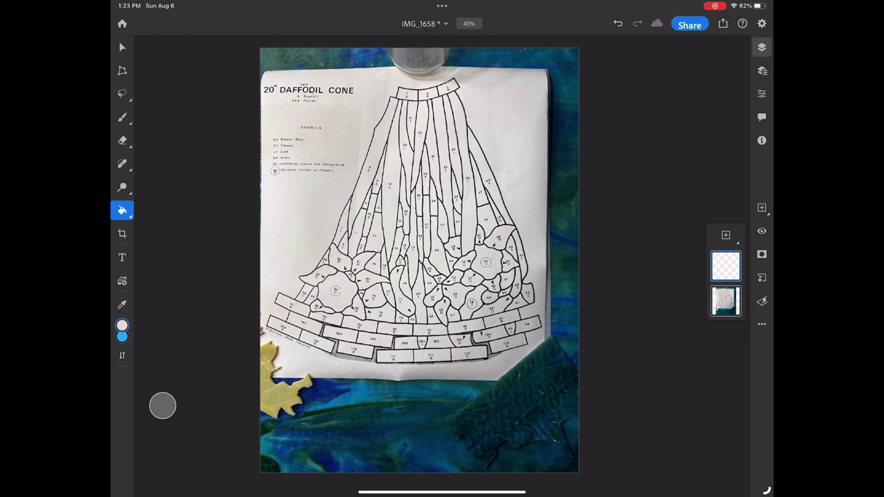
click(762, 70)
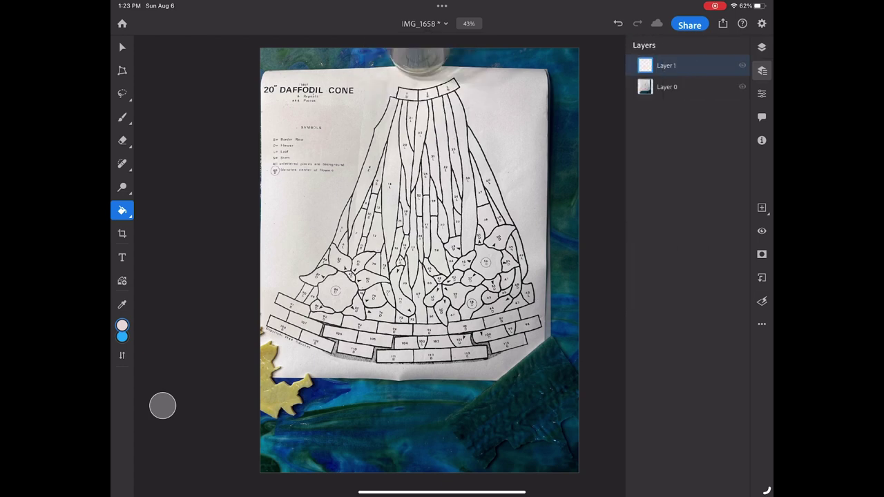
click(762, 70)
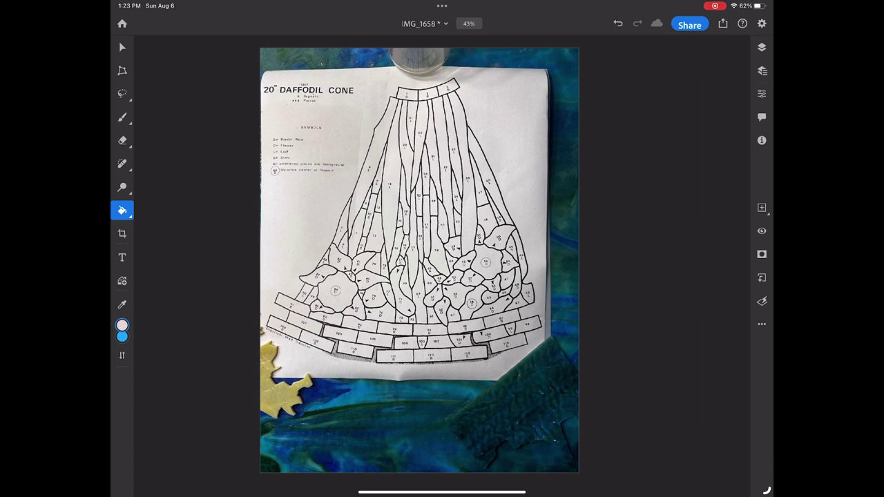
click(762, 23)
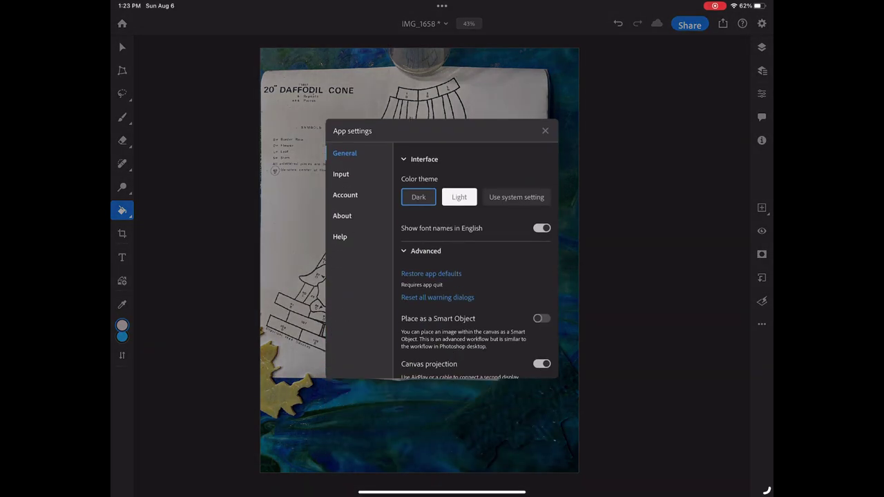
key(Escape)
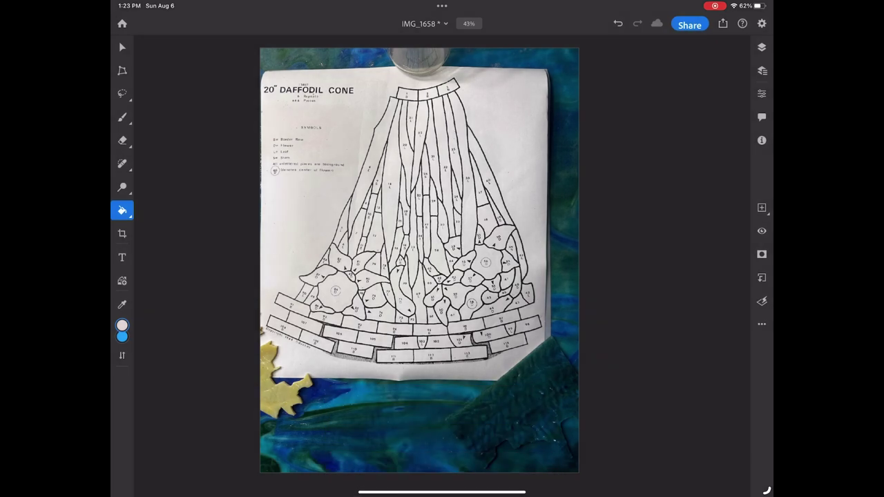
- Set Image size to 144 ppi and 24-inch height, giving 18×24 inches (2592×3456 px)
click(762, 140)
click(688, 186)
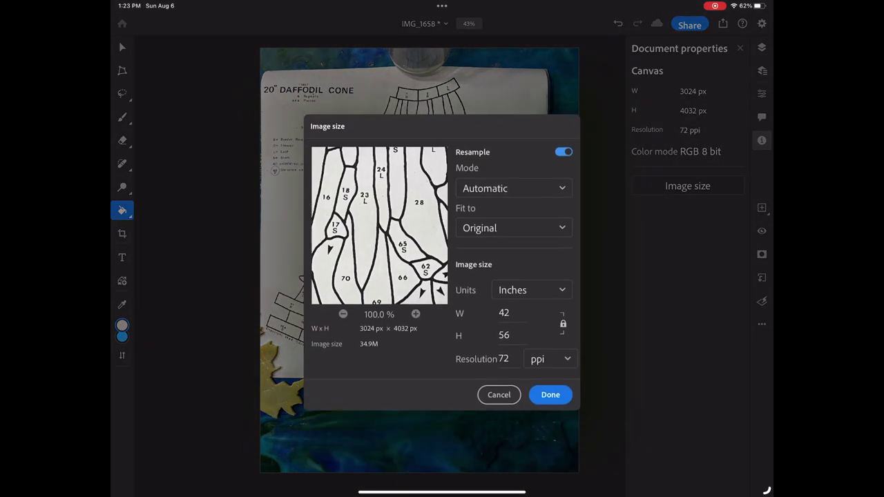
click(503, 345)
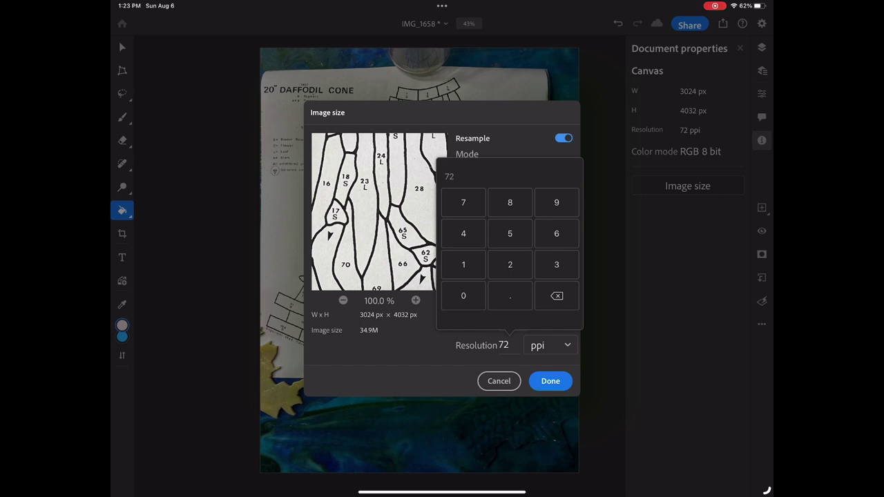
click(464, 264)
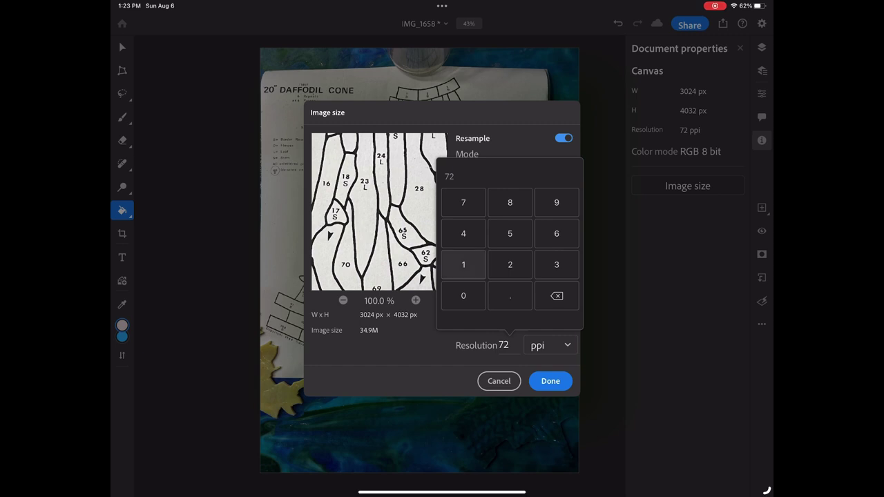
click(463, 233)
key(Return)
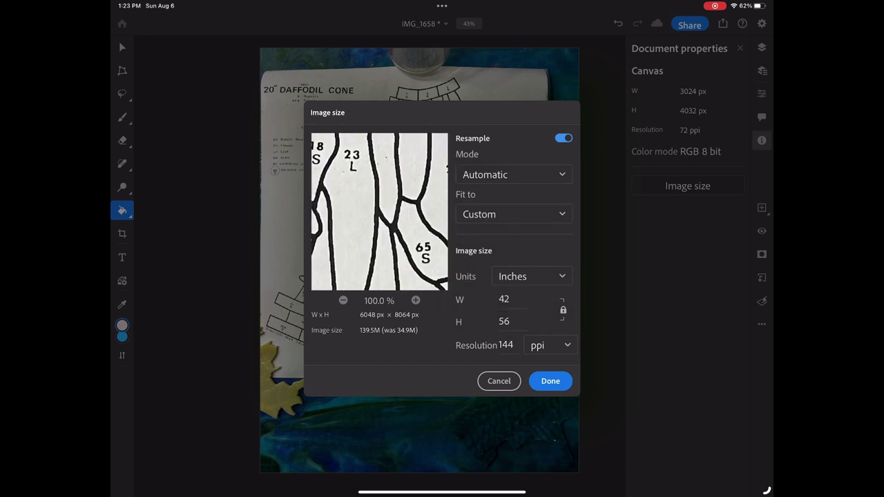
click(504, 299)
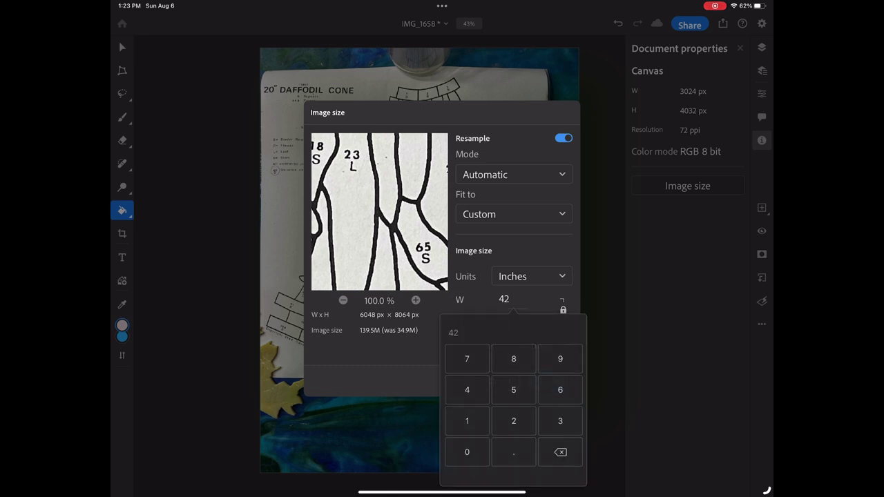
key(Return)
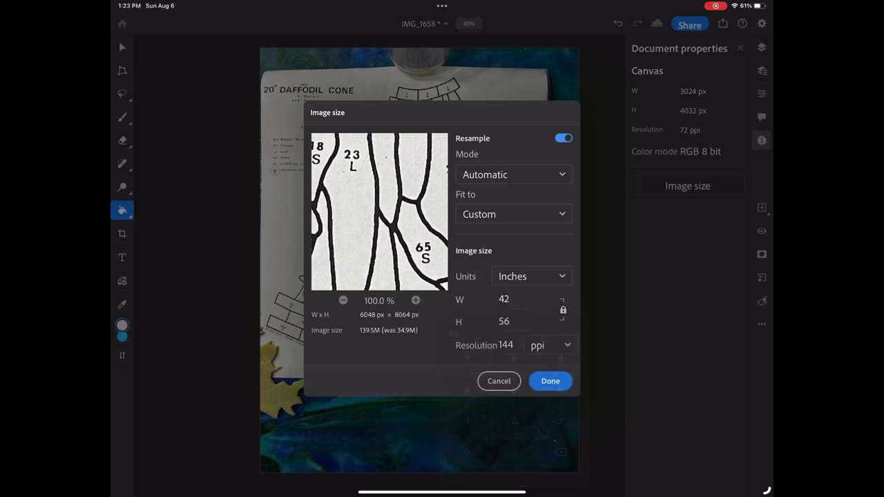
click(504, 321)
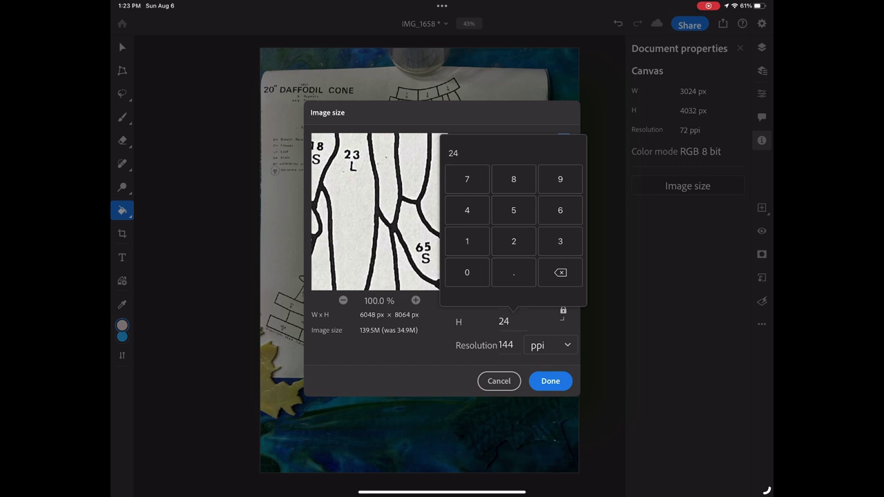
key(Return)
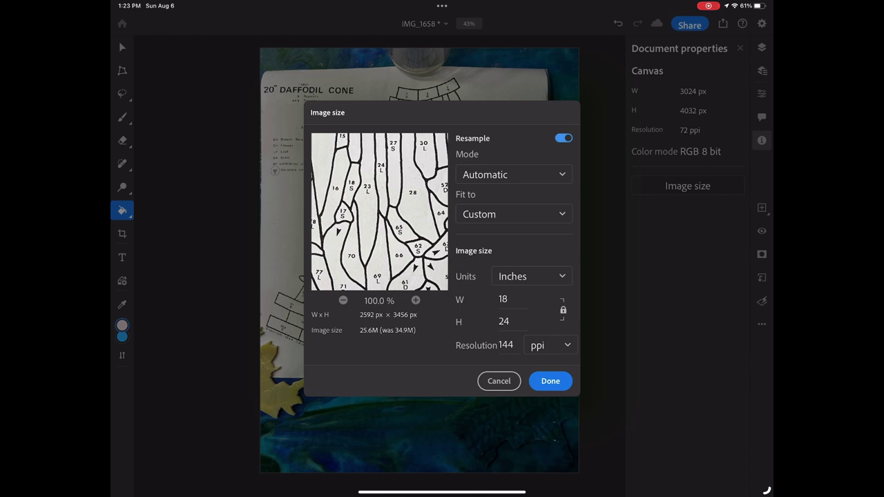
click(550, 380)
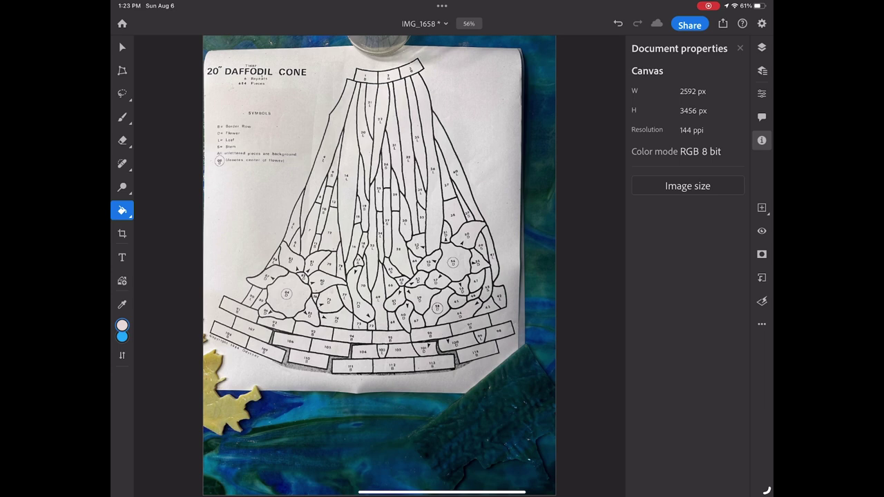
- Select the Brush tool and set its painting colour to a bright, saturated yellow
click(123, 117)
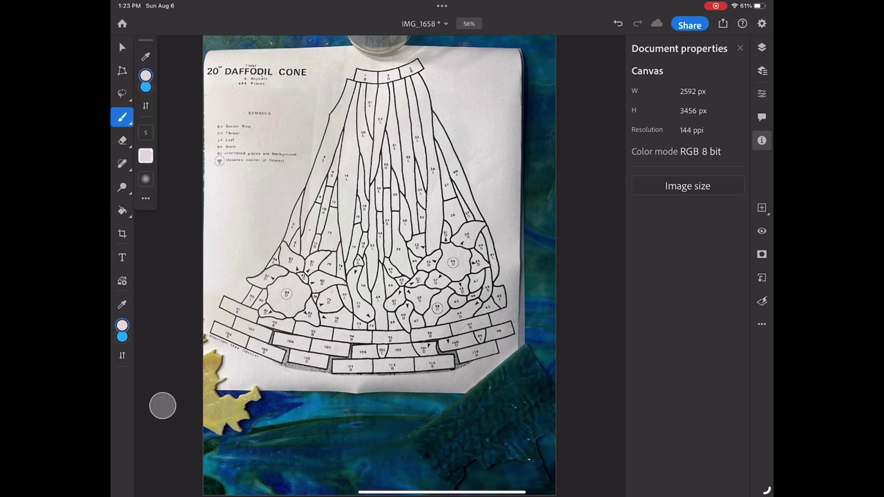
click(145, 156)
click(145, 76)
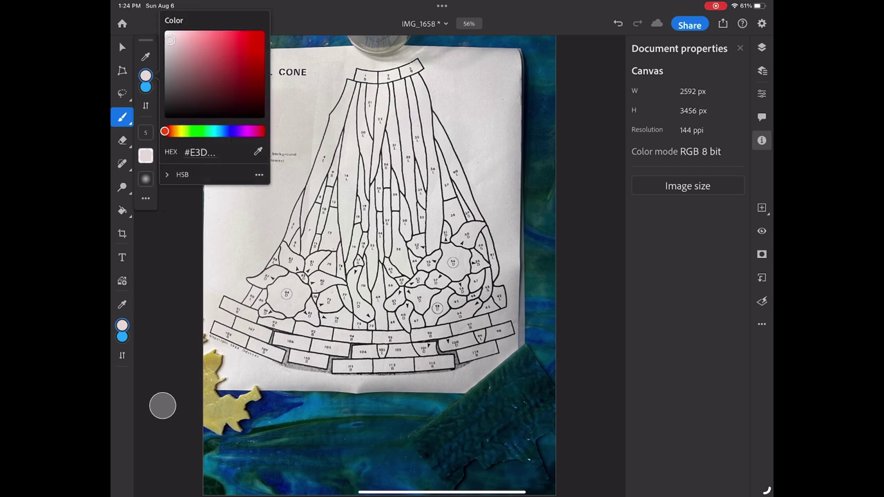
drag(165, 131, 182, 131)
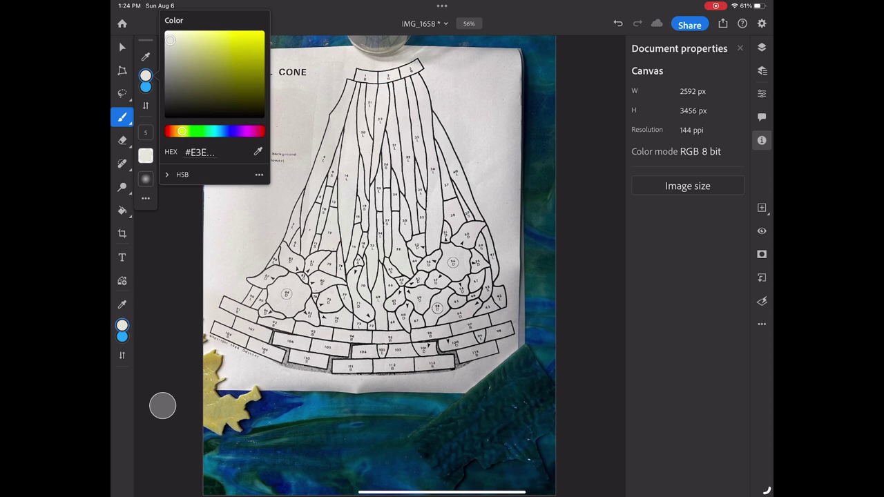
mouse_move(182, 131)
mouse_down()
mouse_move(192, 131)
mouse_move(182, 131)
mouse_up()
drag(261, 39, 258, 31)
key(Escape)
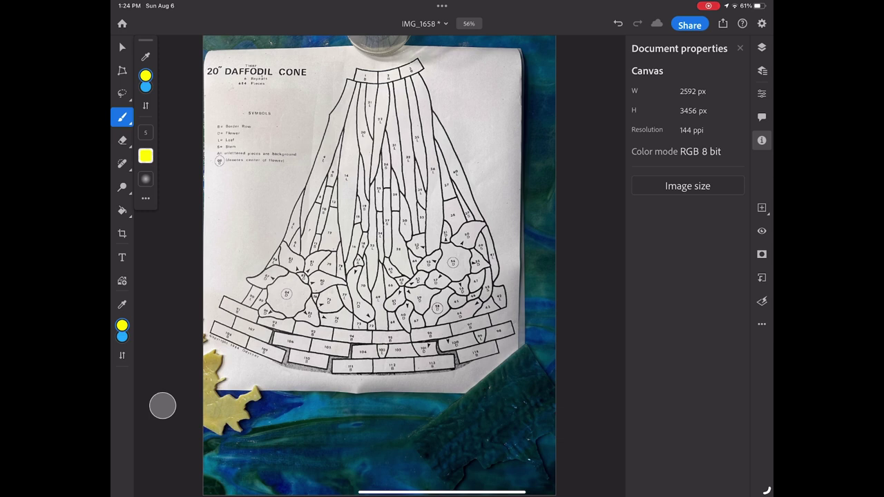
- Trace the 1B/2B divider and piece 3B's edges in yellow, undoing one over-long stroke
scroll(325, 80, up, 2)
scroll(326, 80, up, 3)
scroll(326, 80, up, 1)
scroll(325, 80, up, 1)
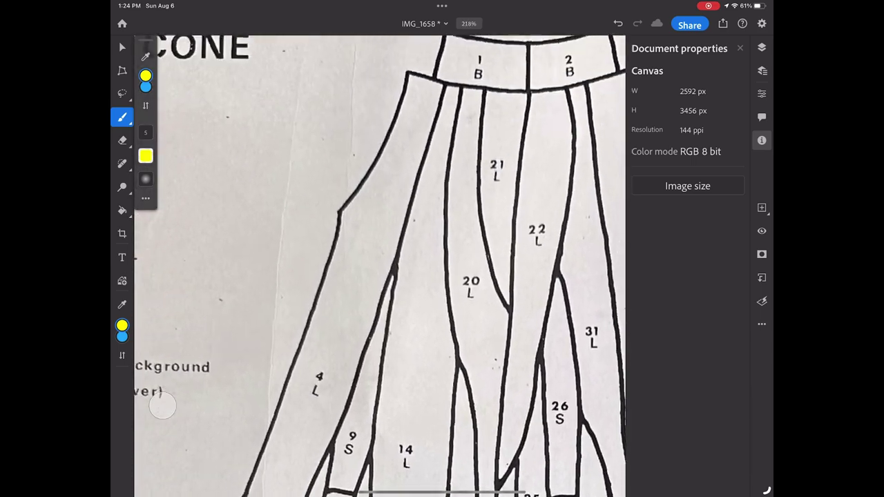
scroll(380, 263, up, 1)
scroll(380, 263, up, 1)
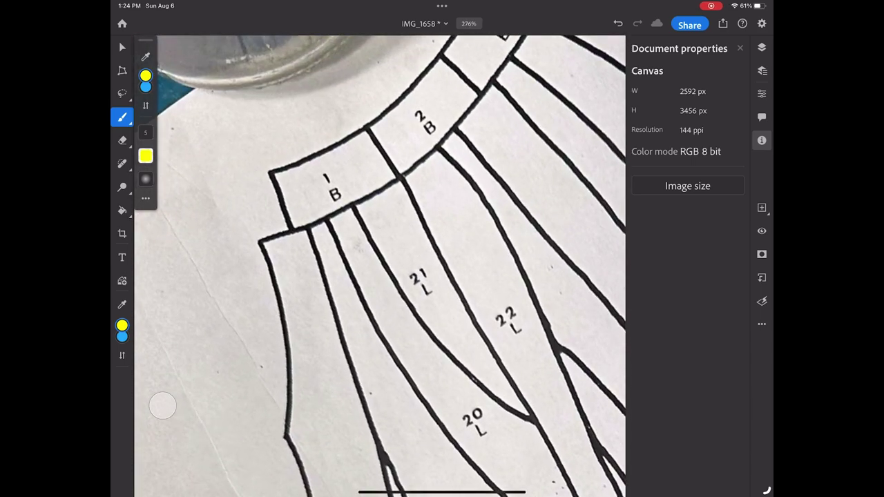
drag(261, 242, 292, 398)
scroll(380, 266, up, 1)
mouse_move(237, 366)
mouse_down()
mouse_move(286, 109)
mouse_move(280, 261)
mouse_move(271, 39)
mouse_up()
key(ctrl+z)
scroll(380, 266, up, 1)
drag(207, 287, 243, 219)
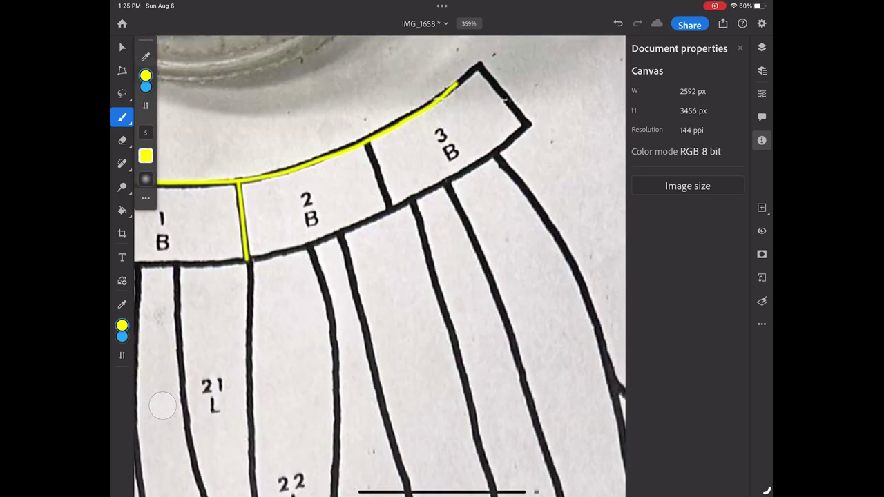
scroll(380, 266, up, 1)
drag(327, 164, 371, 241)
scroll(380, 266, up, 1)
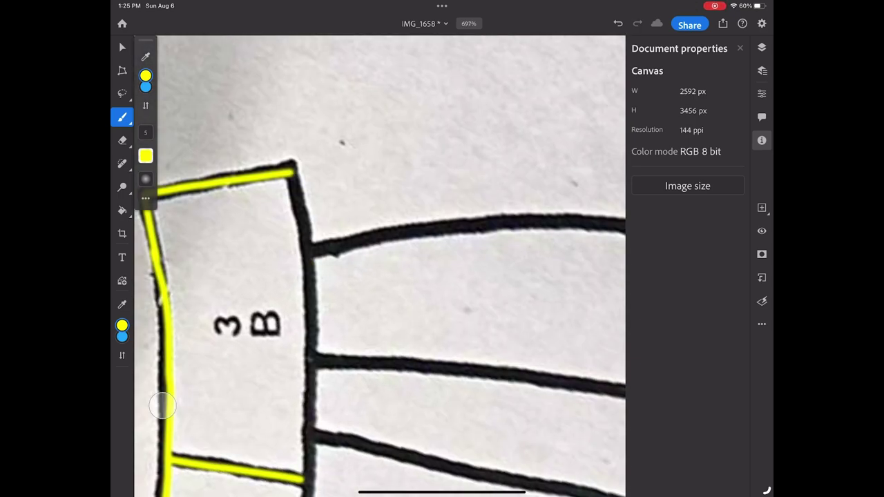
drag(293, 166, 304, 477)
- Trace the long curved divider lines beside pieces 2B, 3B and 20–22L in yellow
scroll(380, 266, down, 1)
drag(201, 394, 263, 210)
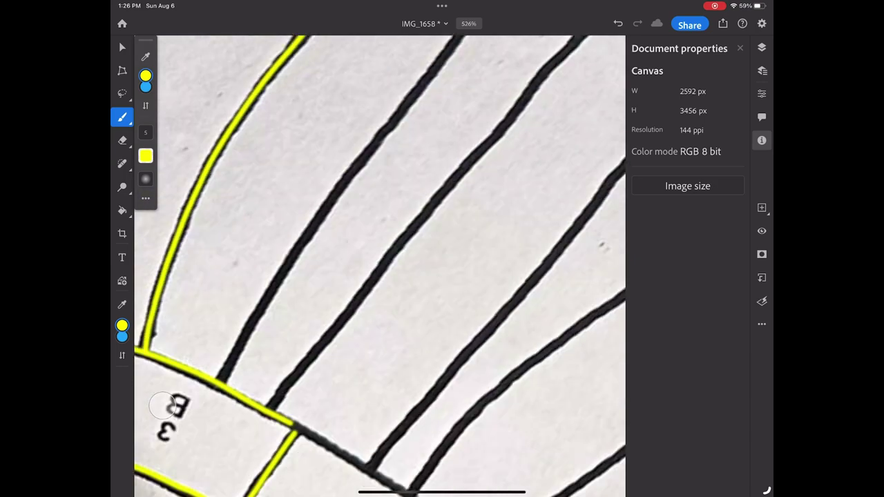
scroll(380, 266, down, 1)
drag(200, 275, 363, 42)
scroll(380, 266, down, 1)
drag(366, 414, 423, 41)
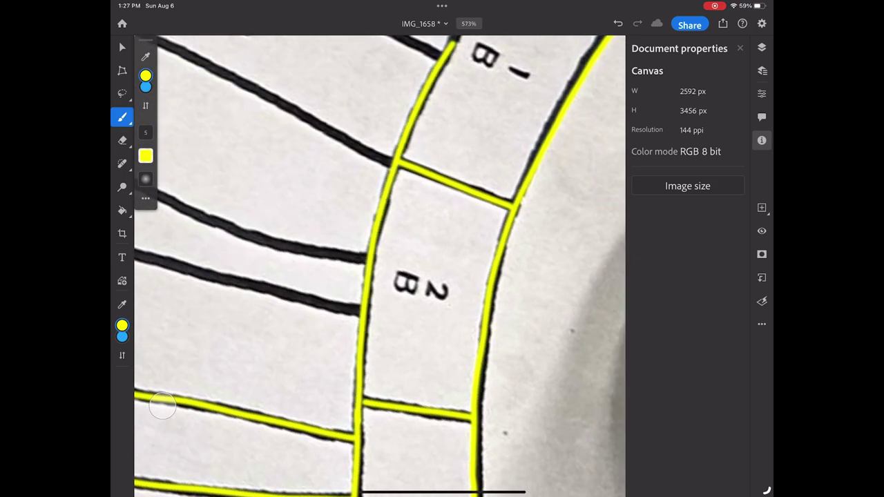
scroll(380, 266, down, 1)
drag(207, 370, 315, 40)
drag(245, 376, 425, 47)
drag(317, 405, 474, 148)
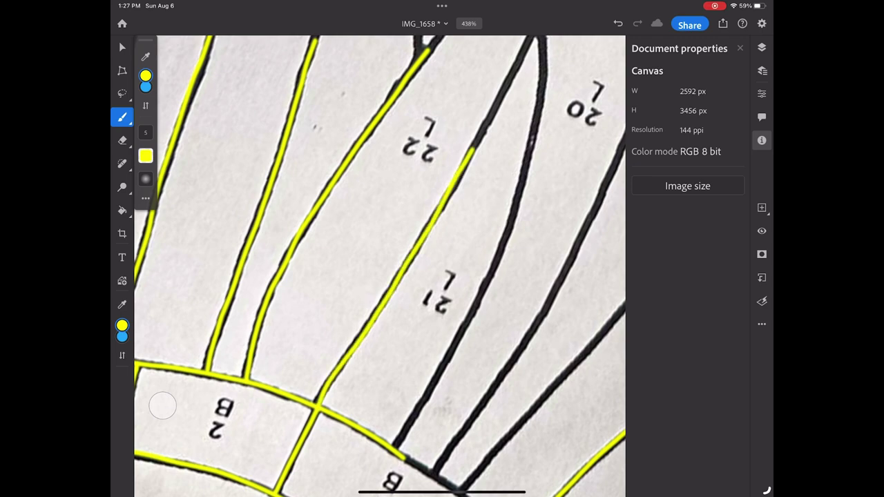
scroll(380, 266, down, 5)
scroll(380, 266, up, 5)
scroll(380, 266, down, 1)
mouse_move(252, 415)
mouse_down()
mouse_move(342, 253)
mouse_move(373, 66)
mouse_up()
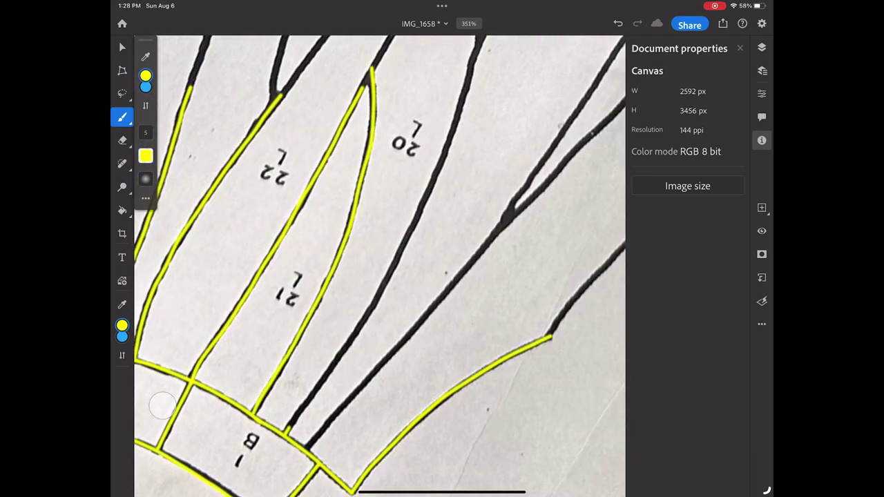
drag(287, 431, 483, 41)
scroll(380, 266, down, 1)
drag(270, 442, 431, 45)
drag(477, 190, 549, 41)
- Trace the dividers near pieces 4L and 9S and the sides of pieces 5–7, 10S and 11
scroll(380, 266, up, 2)
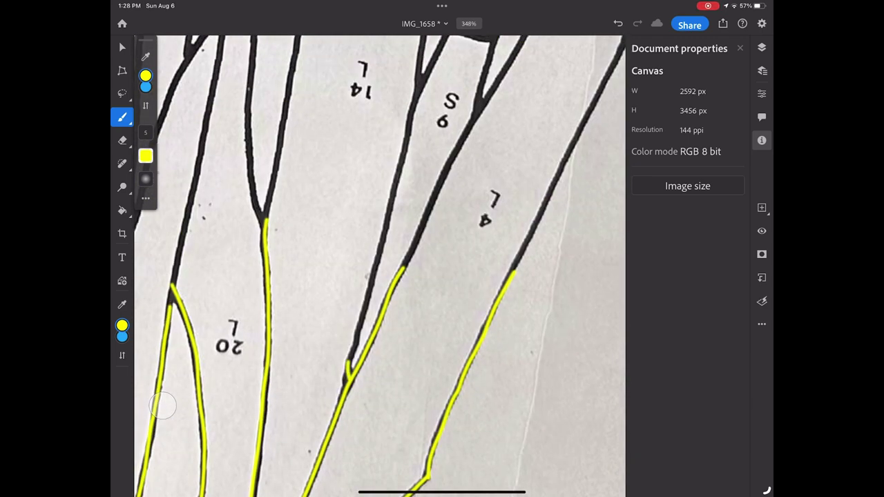
drag(349, 362, 437, 57)
drag(404, 269, 518, 45)
scroll(380, 266, down, 1)
drag(311, 360, 477, 52)
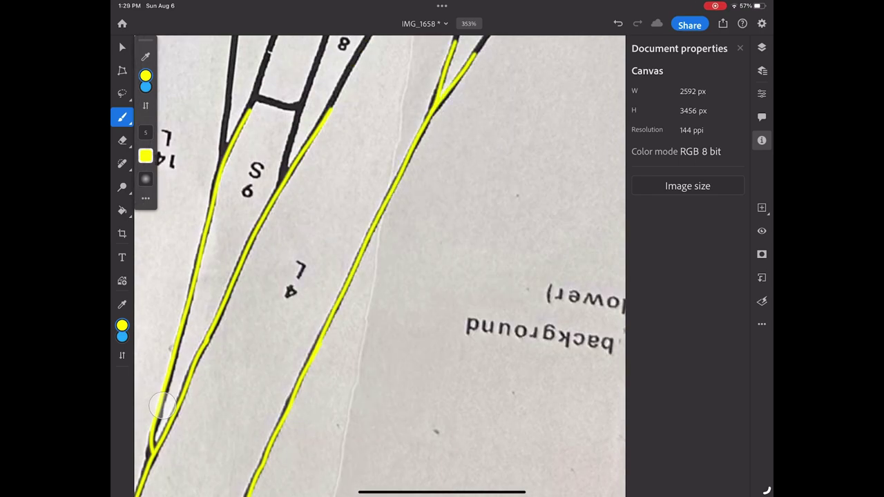
scroll(380, 266, down, 2)
drag(248, 356, 352, 62)
mouse_move(308, 356)
mouse_down()
mouse_move(365, 90)
mouse_move(394, 52)
mouse_move(425, 131)
mouse_up()
drag(399, 304, 437, 52)
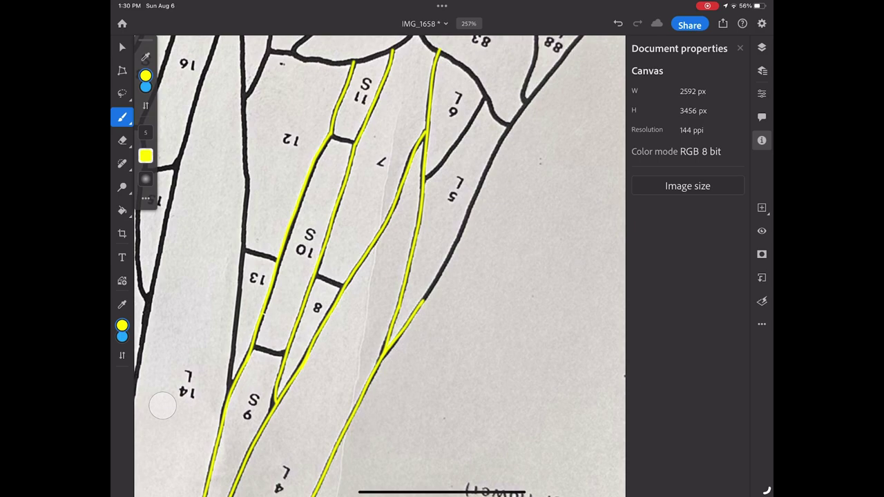
drag(421, 301, 584, 34)
- Trace the outlines of pieces 6L, 82, 83 and 87 in yellow
scroll(380, 266, up, 2)
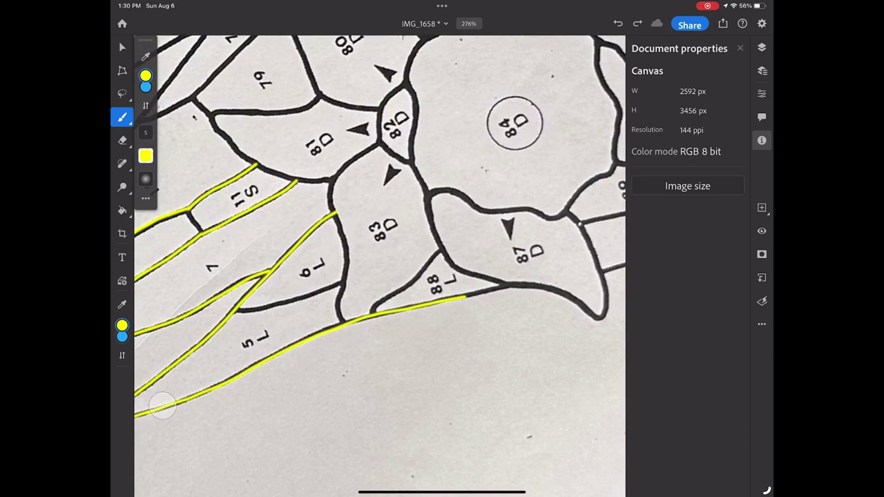
drag(235, 311, 345, 282)
drag(380, 143, 344, 259)
scroll(380, 266, up, 3)
drag(283, 104, 304, 221)
mouse_move(336, 423)
mouse_down()
mouse_move(304, 221)
mouse_move(383, 304)
mouse_up()
scroll(380, 266, up, 2)
scroll(380, 266, down, 3)
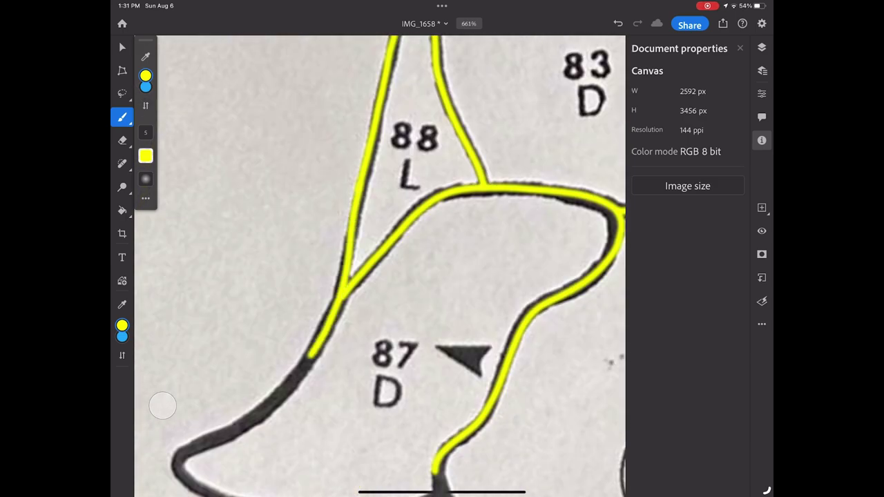
scroll(380, 266, up, 2)
drag(324, 383, 494, 235)
scroll(380, 266, down, 3)
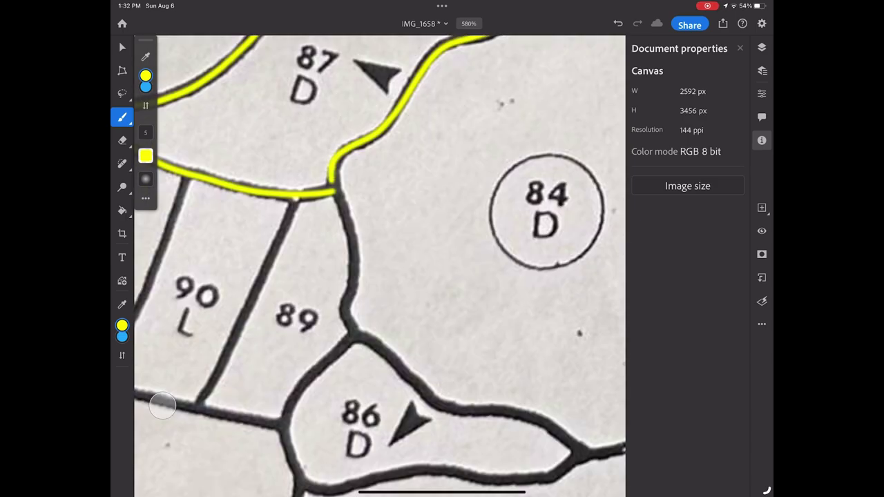
scroll(380, 266, down, 5)
scroll(380, 266, up, 5)
- Trace the borders of pieces 90, 91, 108 and 109 in yellow
drag(444, 326, 484, 198)
scroll(380, 266, up, 1)
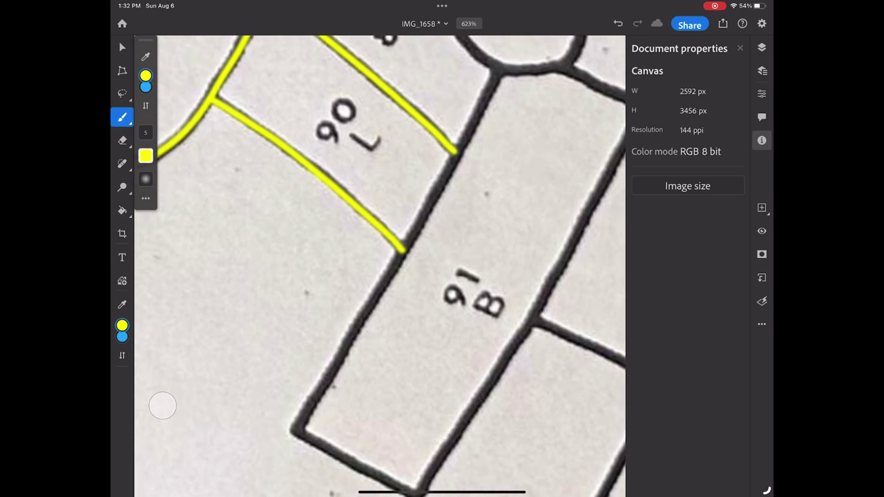
drag(297, 428, 496, 73)
scroll(380, 266, down, 1)
drag(159, 69, 444, 85)
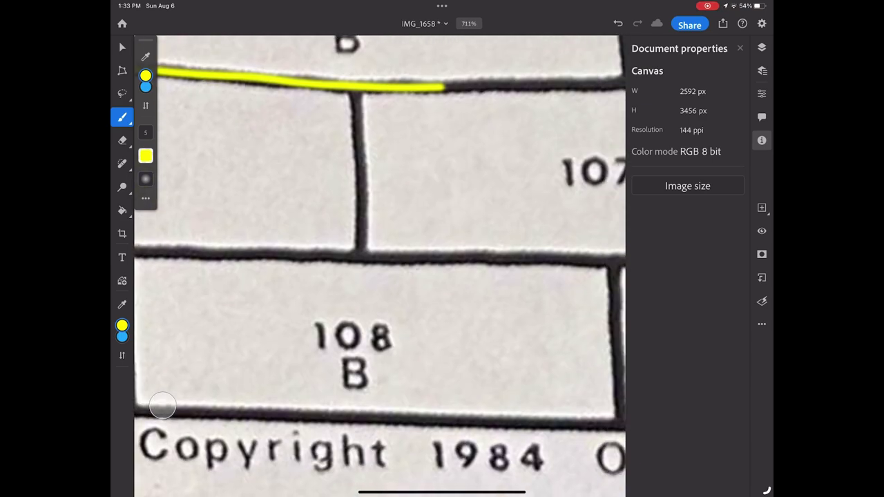
scroll(380, 266, down, 1)
drag(148, 494, 365, 89)
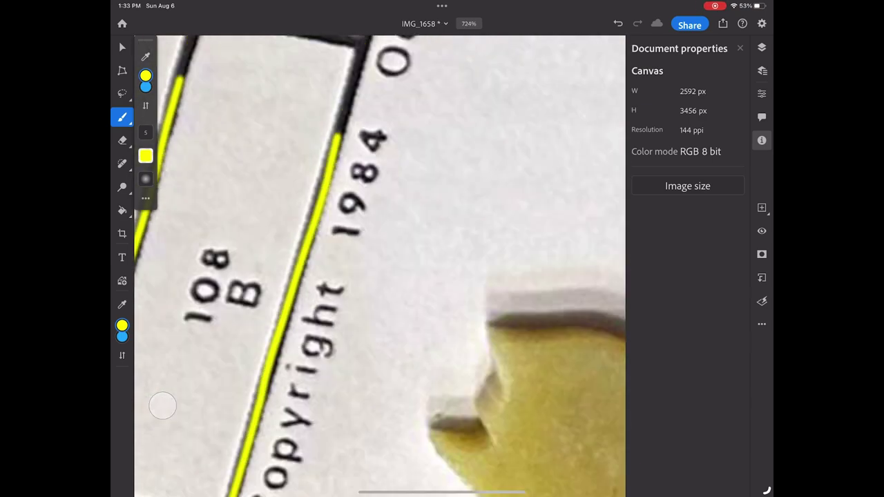
scroll(380, 266, down, 1)
drag(408, 484, 471, 130)
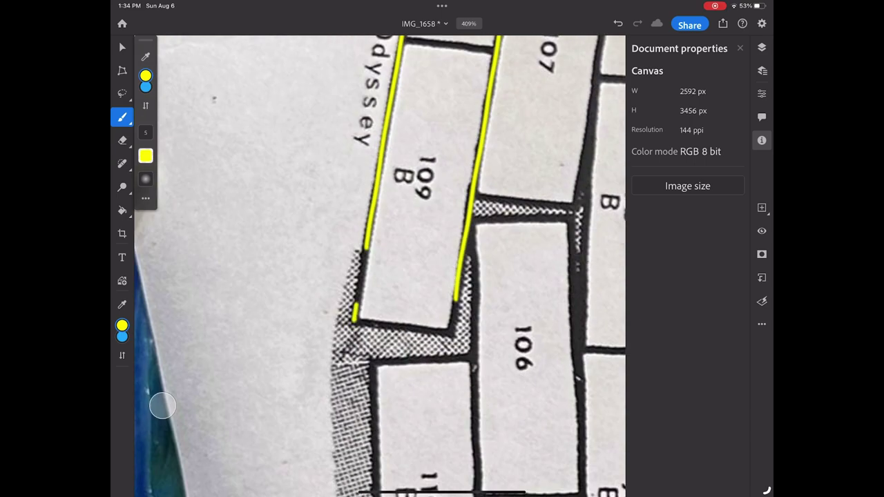
scroll(380, 266, down, 1)
scroll(380, 266, down, 1)
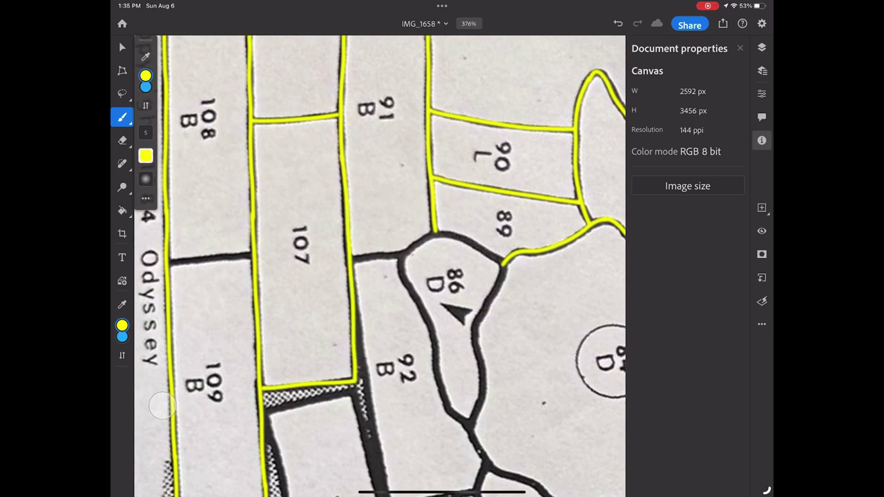
scroll(380, 266, down, 3)
scroll(380, 266, down, 2)
- Trace the borders of pieces 105, 106, 86 D and 85 D in yellow
drag(211, 381, 307, 76)
scroll(380, 266, up, 1)
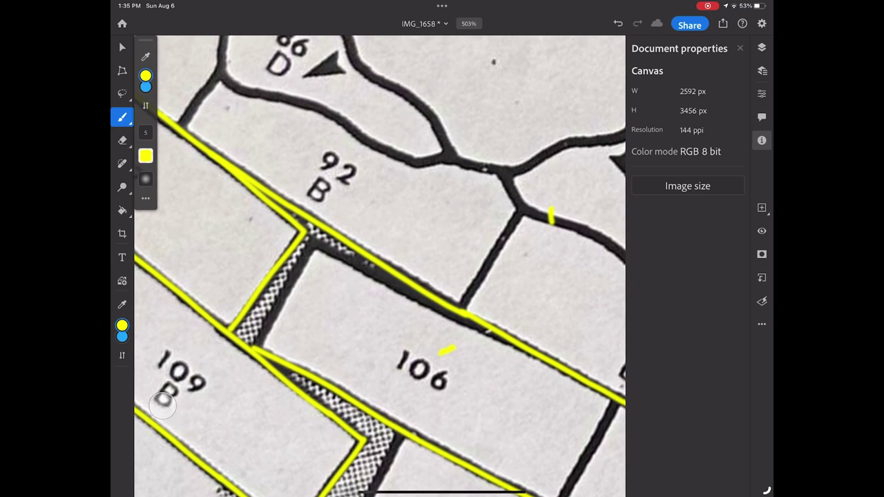
scroll(380, 266, down, 2)
scroll(380, 266, up, 2)
drag(306, 145, 307, 335)
scroll(380, 266, up, 1)
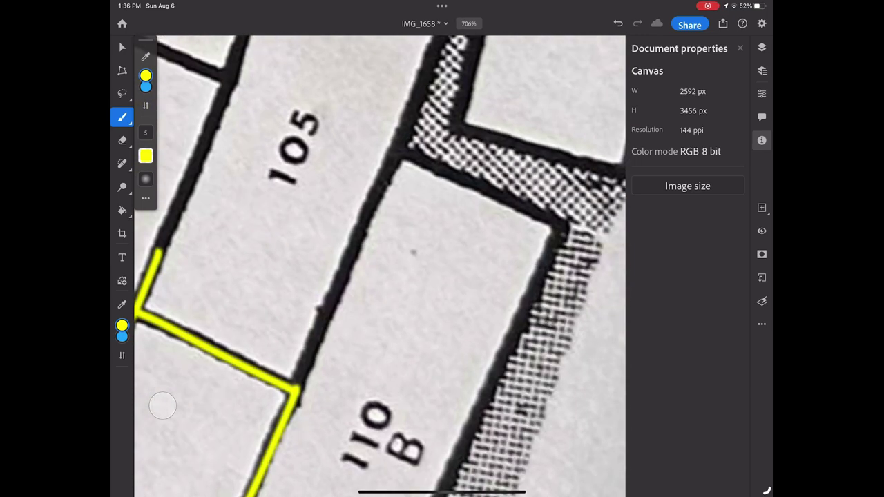
scroll(380, 266, down, 1)
scroll(380, 266, down, 2)
scroll(380, 266, up, 2)
scroll(380, 266, up, 1)
mouse_move(285, 166)
mouse_down()
mouse_move(325, 356)
mouse_move(397, 183)
mouse_move(387, 324)
mouse_move(350, 400)
mouse_up()
scroll(380, 266, up, 1)
scroll(380, 266, up, 1)
scroll(380, 266, up, 1)
scroll(380, 266, up, 1)
drag(288, 202, 301, 373)
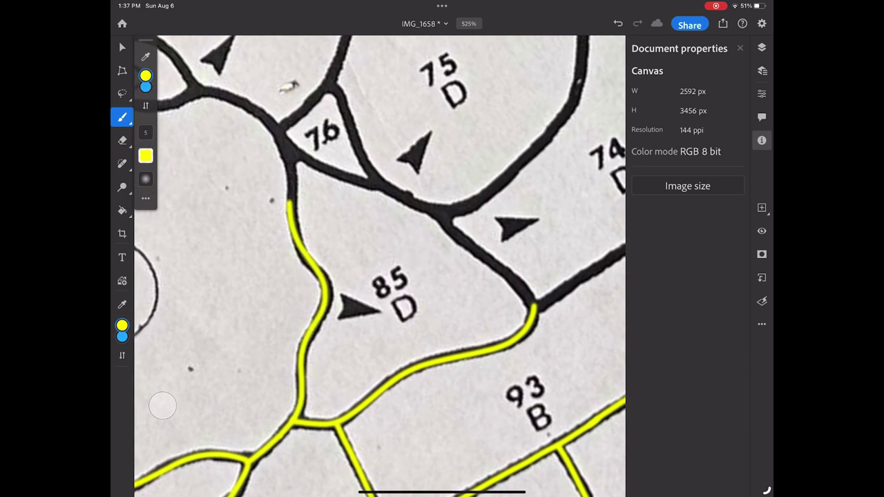
- Trace the borders around pieces 75 D, 76, 78L, 79, 80 D, 81 D and 82 D
scroll(380, 266, down, 2)
drag(428, 148, 384, 185)
drag(380, 124, 363, 202)
scroll(380, 266, up, 1)
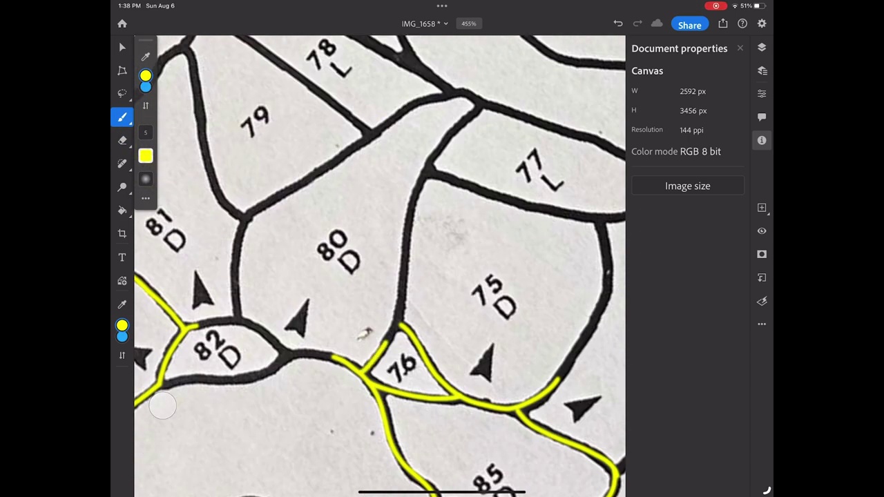
drag(387, 342, 484, 100)
scroll(380, 266, up, 1)
drag(379, 461, 361, 289)
scroll(380, 266, down, 1)
drag(356, 409, 308, 243)
scroll(380, 266, down, 1)
drag(297, 132, 314, 276)
scroll(380, 266, down, 1)
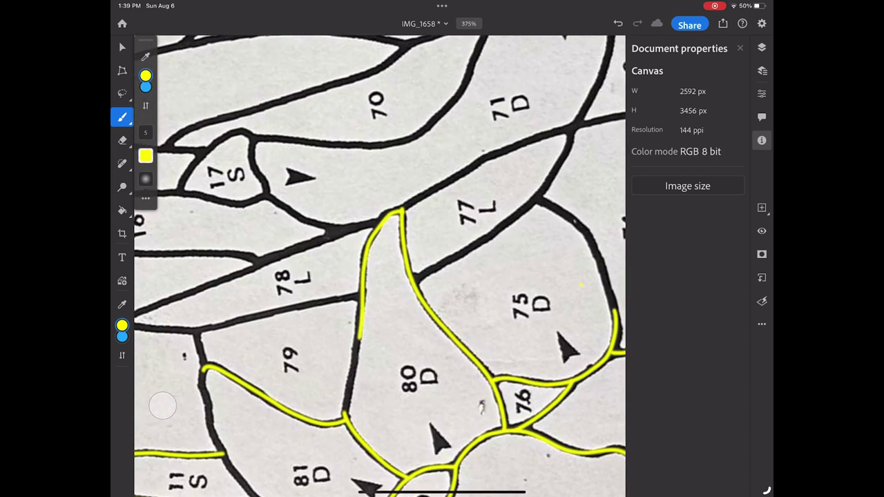
drag(393, 211, 352, 404)
scroll(380, 266, down, 1)
drag(352, 346, 297, 442)
scroll(380, 266, up, 1)
drag(332, 253, 311, 415)
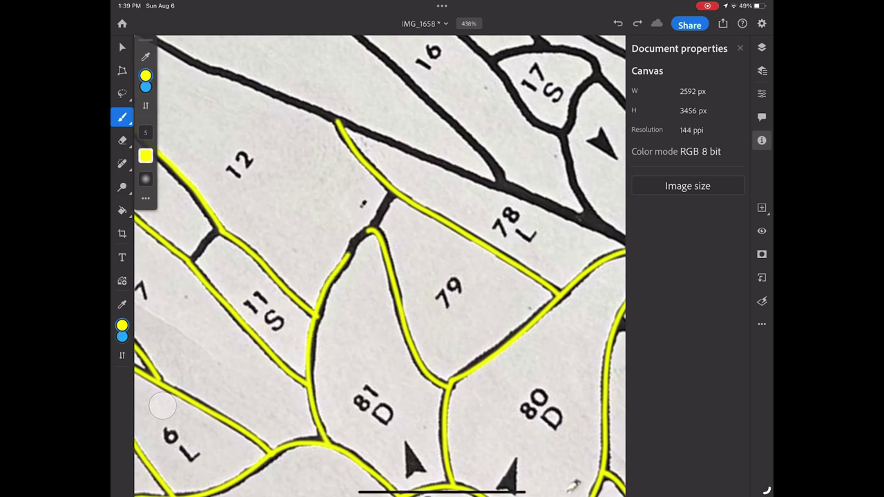
- Trace the borders near pieces 12, 13, 14L, 19S, 20L, 22L, 25L, 26S and 31L
drag(394, 194, 349, 256)
scroll(380, 266, up, 1)
mouse_move(373, 467)
mouse_down()
mouse_move(413, 306)
mouse_move(445, 66)
mouse_up()
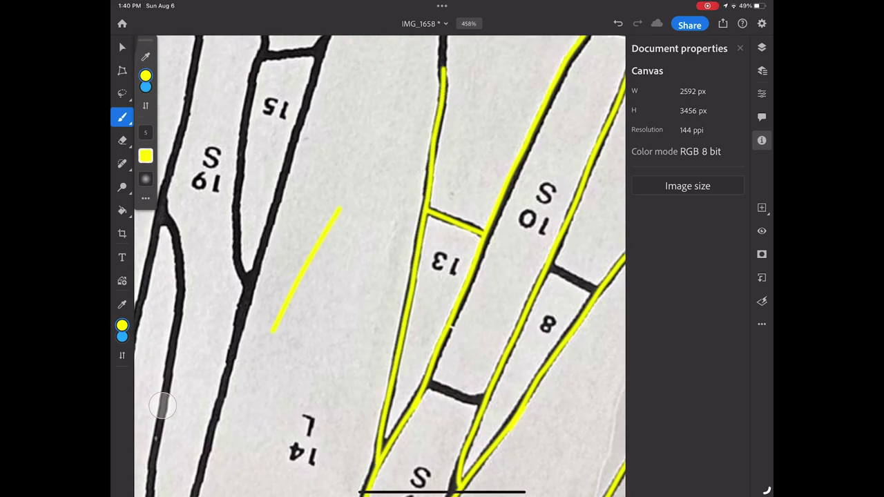
scroll(380, 266, down, 3)
drag(282, 402, 405, 44)
mouse_move(280, 392)
mouse_down()
mouse_move(293, 205)
mouse_move(327, 44)
mouse_up()
scroll(380, 266, down, 3)
drag(313, 345, 447, 36)
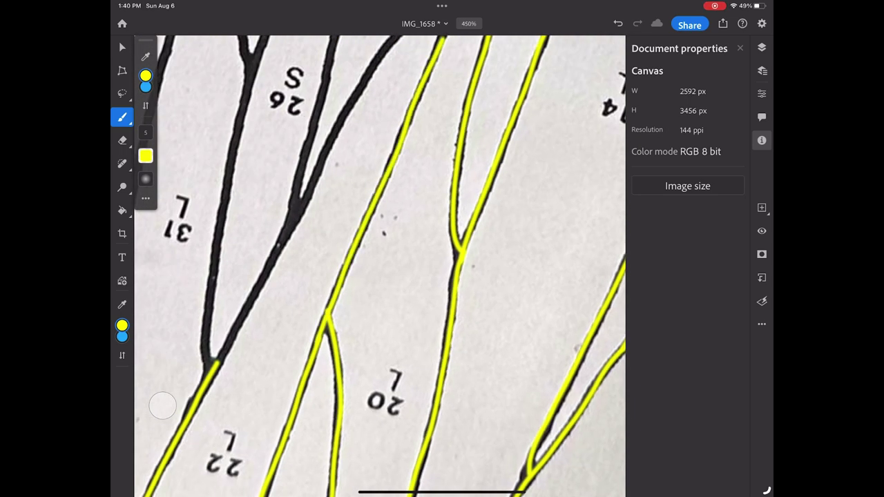
scroll(380, 266, down, 3)
drag(400, 250, 525, 63)
scroll(380, 266, up, 3)
scroll(380, 266, up, 3)
drag(434, 235, 477, 49)
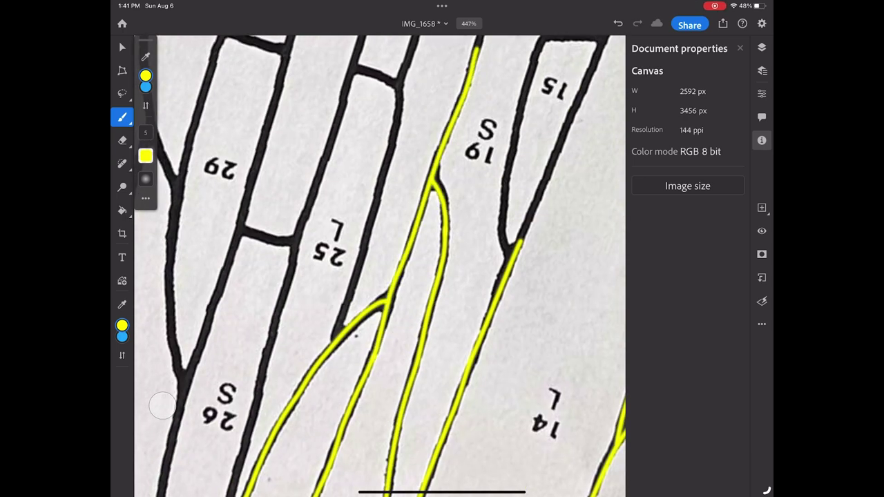
mouse_move(338, 332)
mouse_down()
mouse_move(391, 155)
mouse_move(397, 49)
mouse_up()
scroll(380, 266, down, 3)
drag(243, 489, 331, 69)
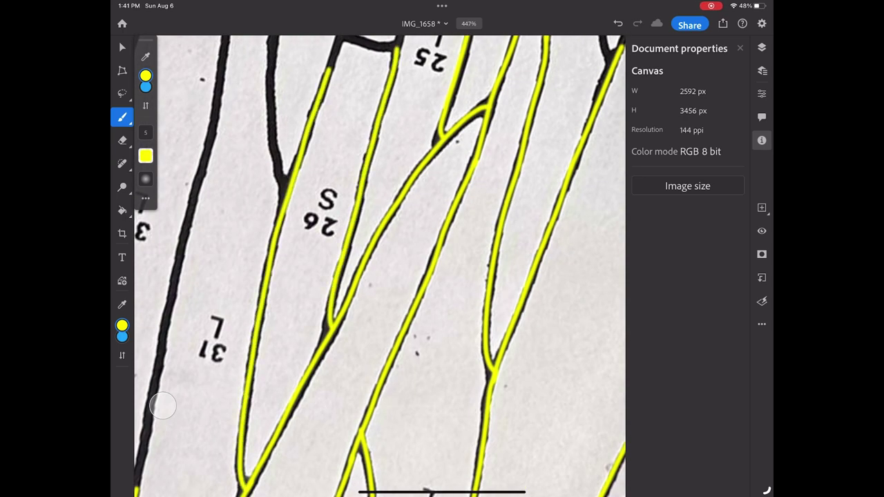
scroll(380, 266, up, 3)
- Trace the borders around pieces 29, 25L, 31L, 32L, 35L and 30L, redrawing one stroke
drag(311, 314, 353, 55)
drag(379, 245, 421, 47)
drag(431, 241, 494, 48)
drag(380, 222, 432, 235)
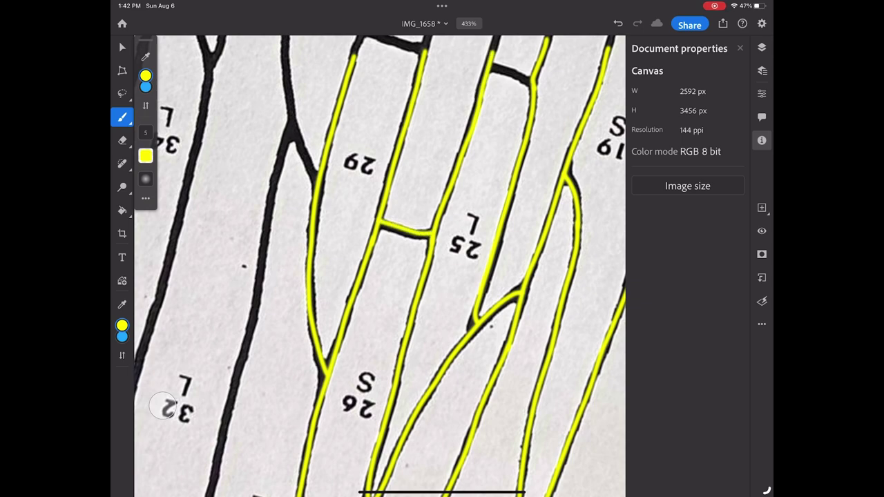
scroll(380, 266, down, 3)
drag(318, 438, 390, 90)
drag(408, 135, 386, 38)
scroll(380, 266, up, 3)
drag(338, 442, 378, 200)
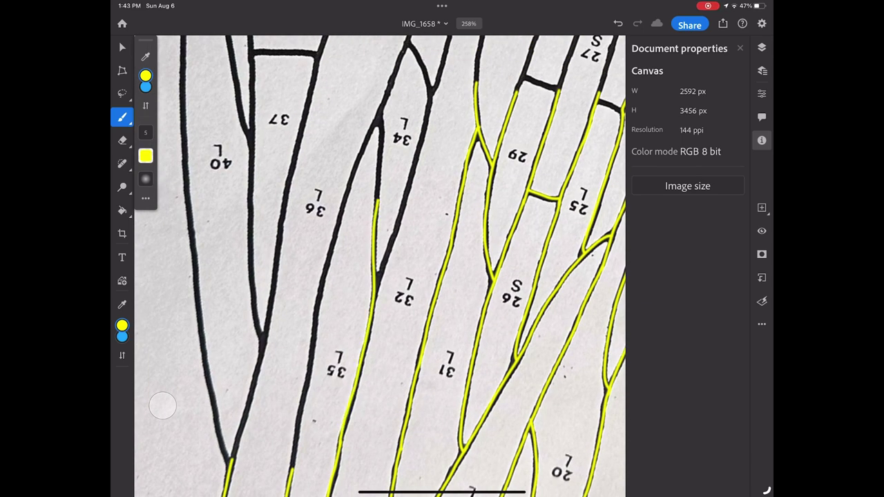
mouse_move(427, 290)
mouse_down()
mouse_move(378, 112)
mouse_move(406, 40)
mouse_up()
scroll(380, 266, up, 3)
drag(317, 326, 353, 188)
key(ctrl+z)
mouse_move(359, 325)
mouse_down()
mouse_move(429, 172)
mouse_move(425, 141)
mouse_up()
scroll(514, 171, up, 5)
drag(319, 200, 306, 373)
scroll(380, 266, down, 5)
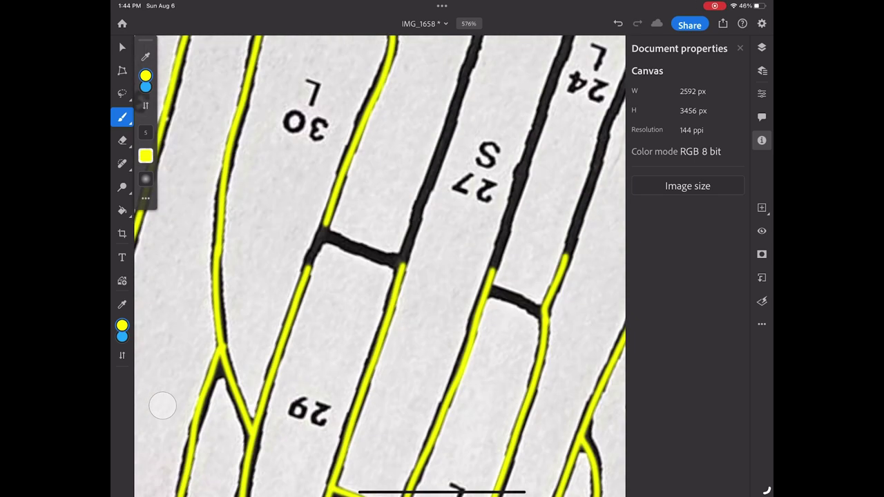
drag(323, 235, 401, 268)
- Trace both borders of piece 27S and the borders of piece 24L in yellow
scroll(380, 266, up, 3)
drag(374, 352, 477, 42)
drag(456, 394, 568, 42)
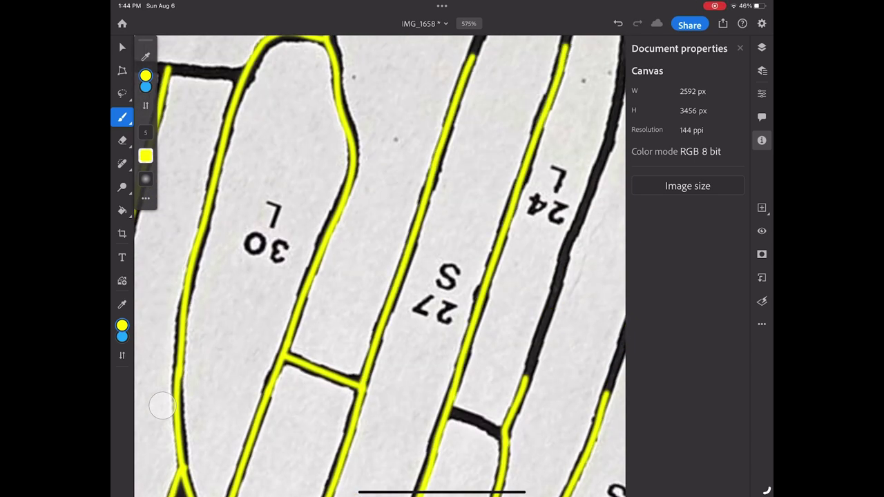
scroll(380, 266, down, 5)
scroll(380, 266, up, 3)
drag(363, 356, 484, 41)
scroll(380, 266, down, 3)
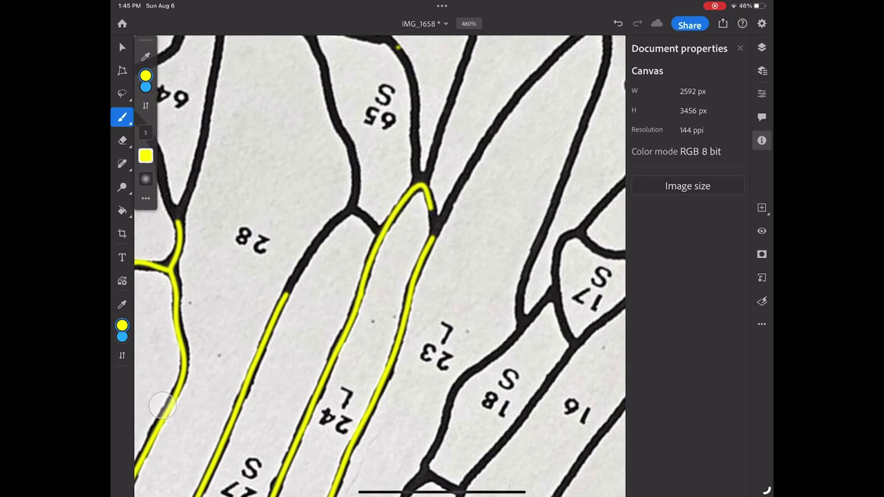
drag(427, 235, 484, 37)
scroll(380, 266, down, 3)
scroll(380, 266, down, 3)
- Trace the outlines of pieces 60, 61 and 66 in yellow
drag(349, 259, 337, 91)
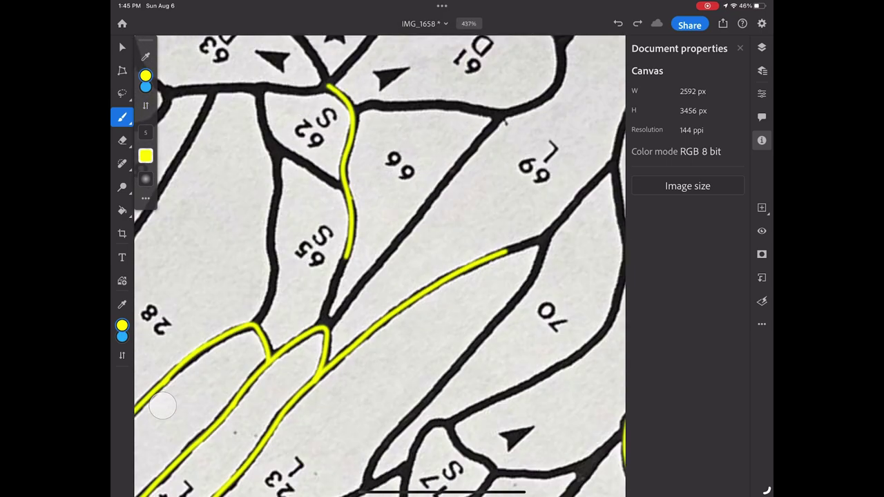
scroll(380, 266, up, 3)
scroll(380, 266, up, 2)
drag(273, 94, 266, 304)
scroll(380, 266, down, 3)
drag(328, 142, 354, 230)
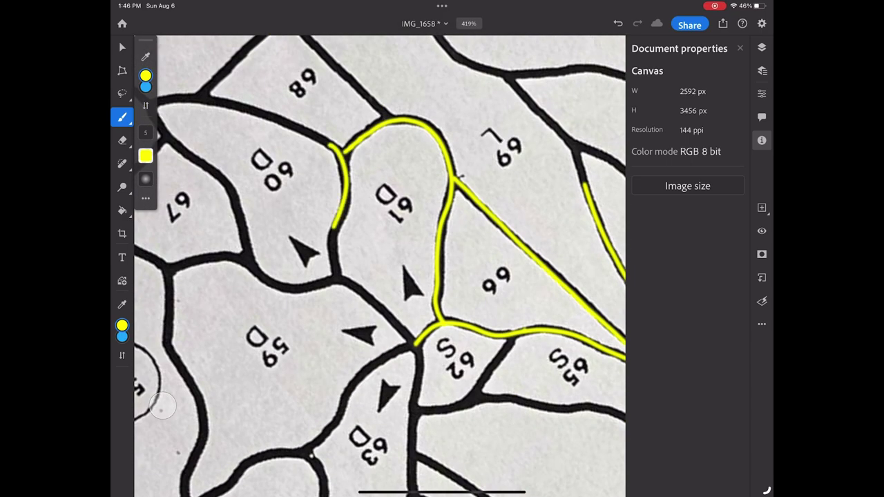
scroll(380, 266, down, 3)
scroll(380, 266, up, 2)
drag(278, 259, 362, 391)
mouse_move(277, 242)
mouse_down()
mouse_move(360, 160)
mouse_move(413, 214)
mouse_move(384, 397)
mouse_up()
scroll(380, 266, down, 2)
scroll(380, 266, down, 3)
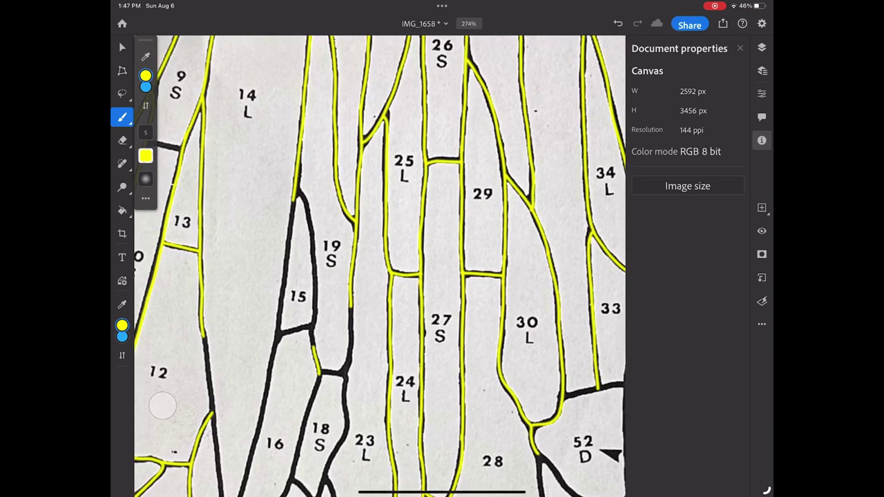
- Trace the borders around pieces 15, 16, 17 S, 18 S, 23 L and 70 in yellow
drag(300, 194, 318, 370)
drag(269, 377, 252, 446)
drag(296, 201, 269, 373)
scroll(380, 266, up, 5)
drag(259, 435, 277, 207)
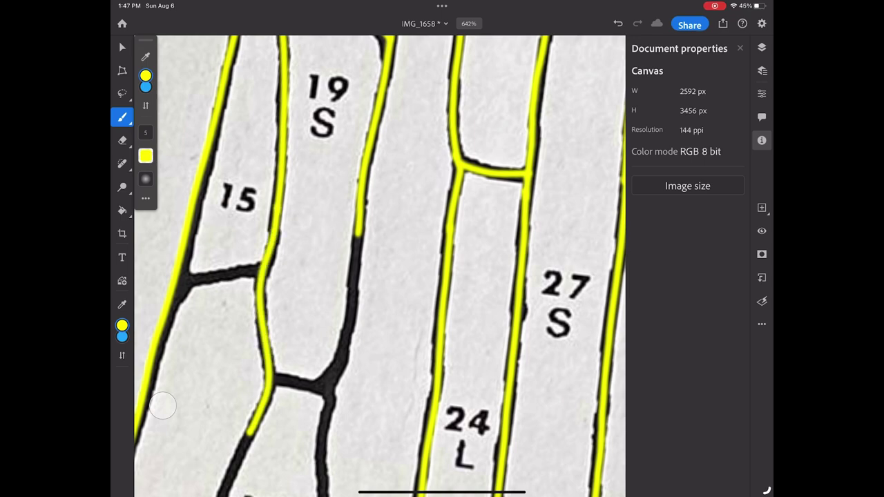
scroll(380, 266, down, 3)
scroll(380, 266, up, 3)
drag(354, 324, 273, 473)
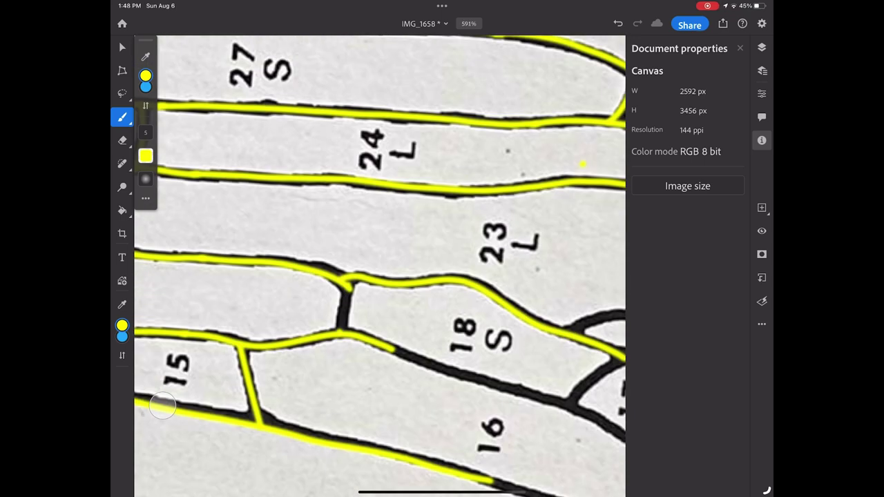
scroll(380, 266, up, 3)
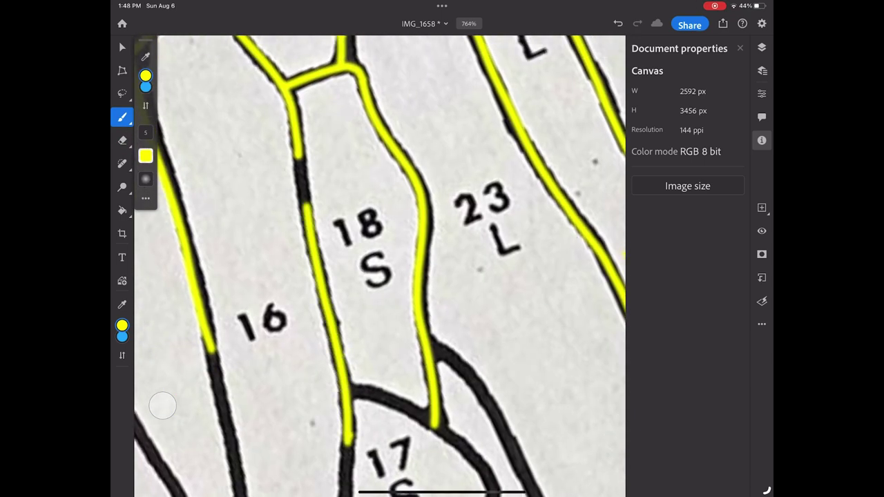
scroll(380, 265, down, 5)
scroll(380, 266, down, 3)
drag(399, 190, 365, 377)
drag(360, 260, 413, 167)
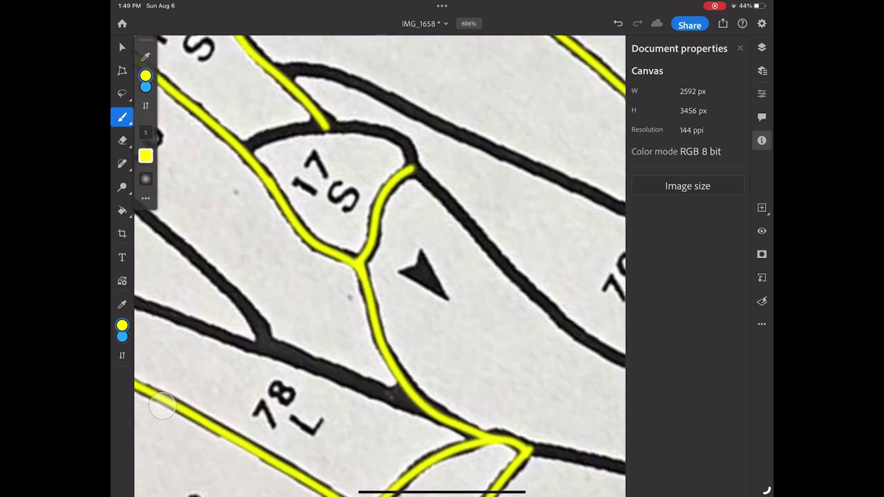
scroll(380, 266, down, 3)
scroll(380, 266, up, 2)
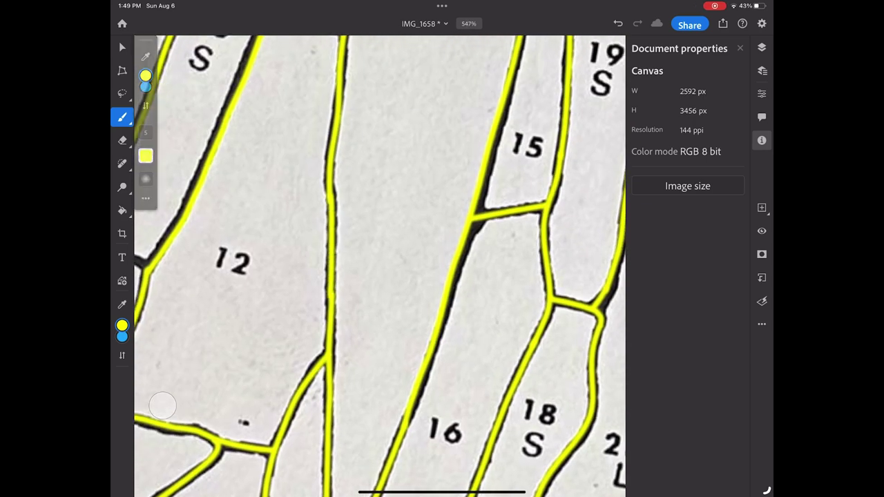
scroll(380, 266, down, 5)
scroll(380, 266, down, 5)
drag(408, 489, 407, 62)
scroll(380, 266, down, 5)
- Trace yellow outlines around pieces 74, 75 D and 77 L, and between pieces 104 and 94 B
scroll(380, 266, down, 3)
drag(311, 199, 285, 50)
drag(409, 296, 353, 358)
scroll(380, 266, down, 3)
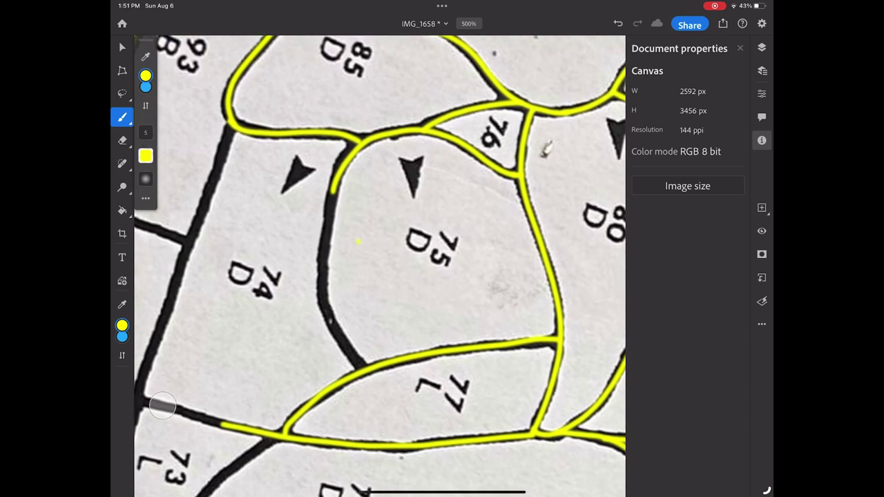
drag(335, 185, 361, 364)
scroll(380, 266, down, 3)
drag(207, 494, 237, 329)
scroll(380, 266, down, 5)
scroll(380, 266, up, 3)
drag(226, 490, 276, 252)
- Zoom out over the whole page to review the yellow tracing across the left and center
scroll(380, 266, up, 3)
scroll(380, 266, up, 2)
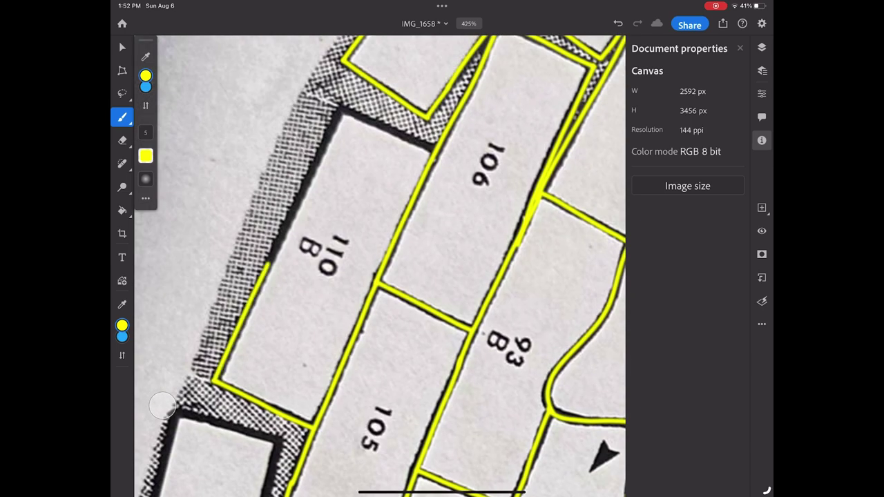
scroll(380, 266, down, 3)
scroll(380, 266, down, 3)
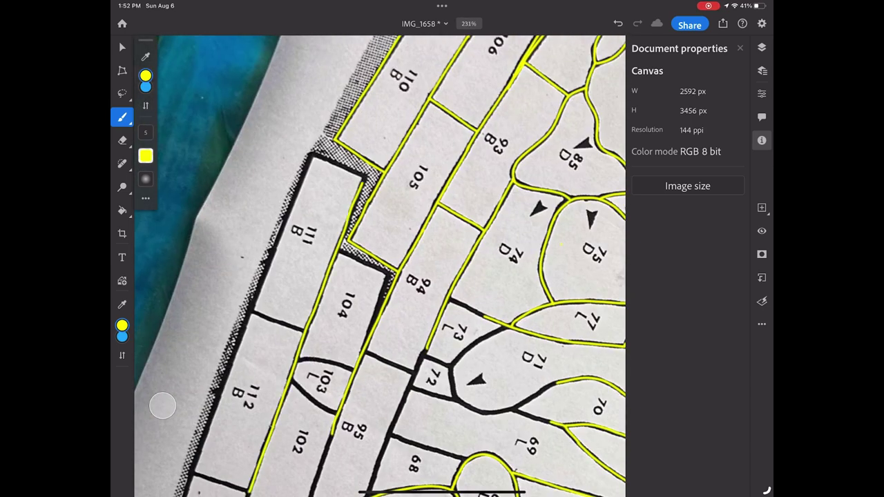
scroll(380, 266, down, 1)
scroll(380, 266, up, 2)
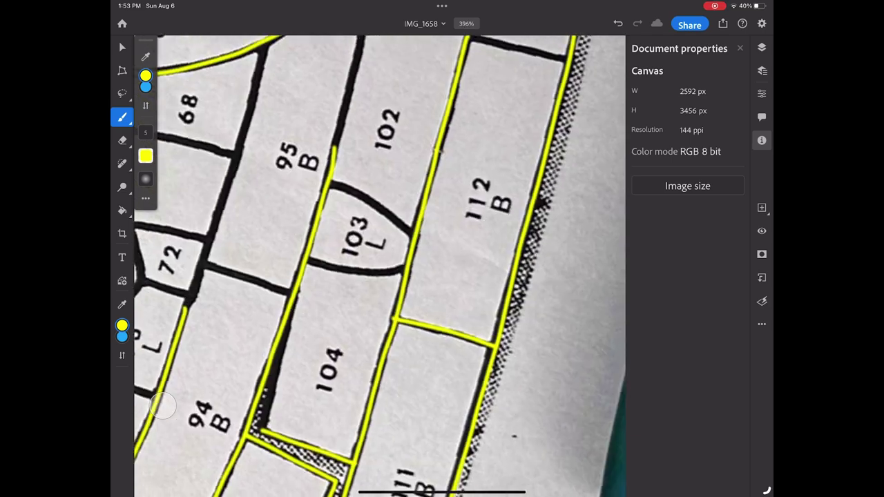
scroll(380, 266, up, 4)
scroll(380, 266, down, 1)
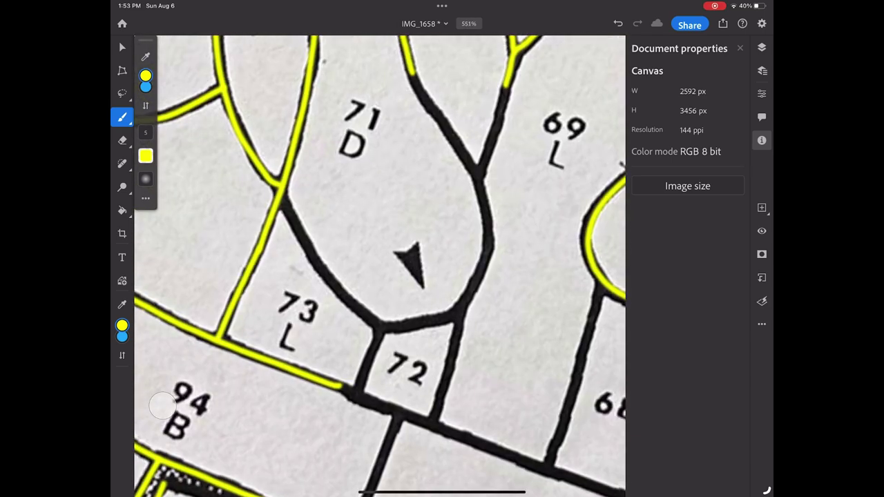
scroll(380, 266, up, 2)
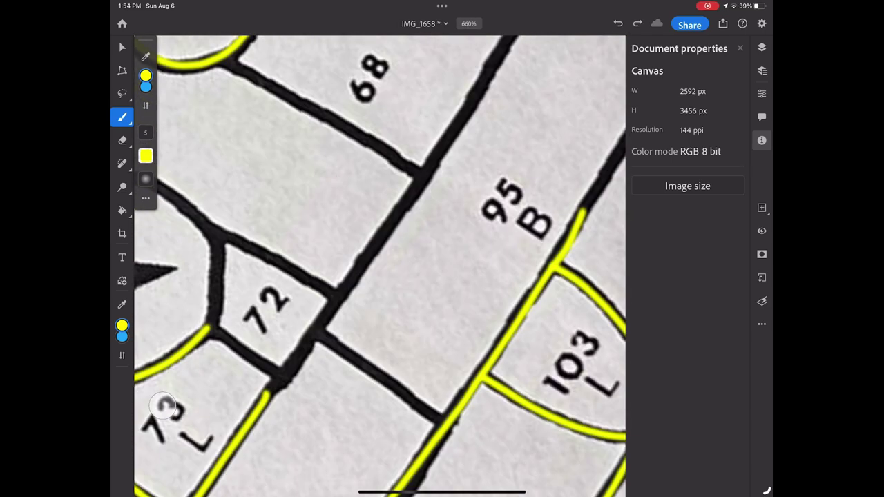
scroll(380, 266, down, 3)
scroll(380, 266, up, 2)
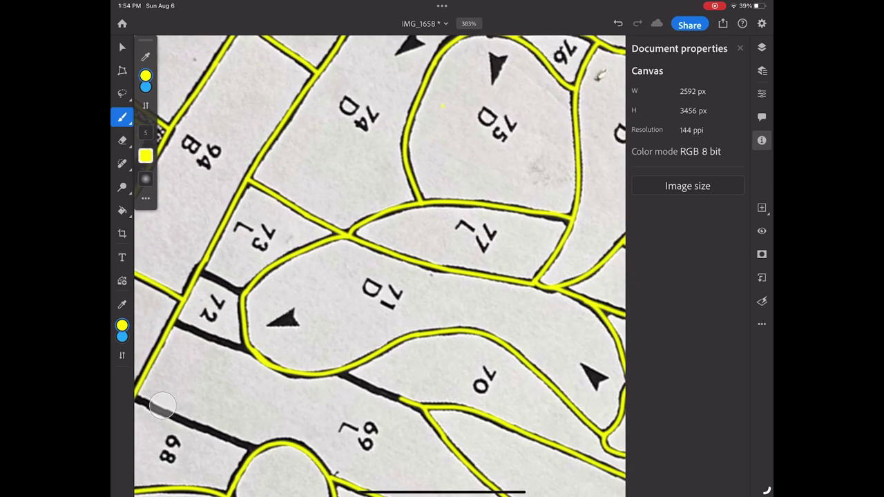
scroll(380, 266, up, 1)
scroll(380, 266, down, 2)
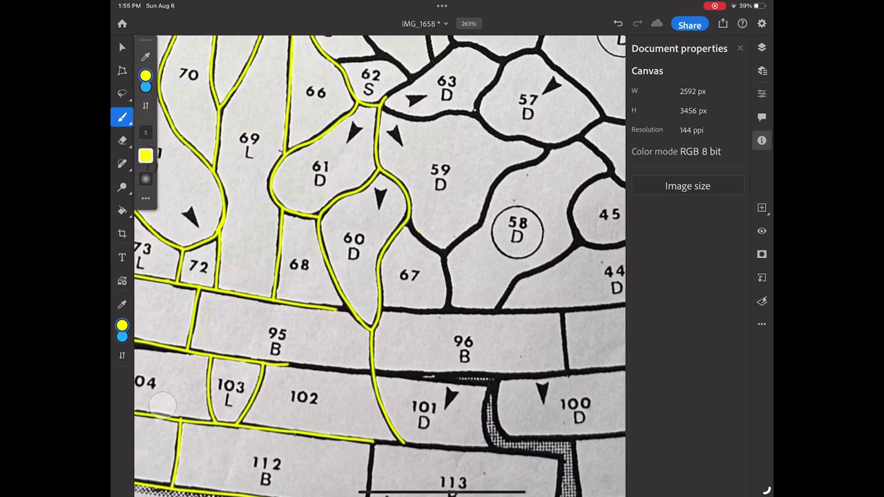
scroll(380, 266, down, 2)
scroll(380, 266, up, 3)
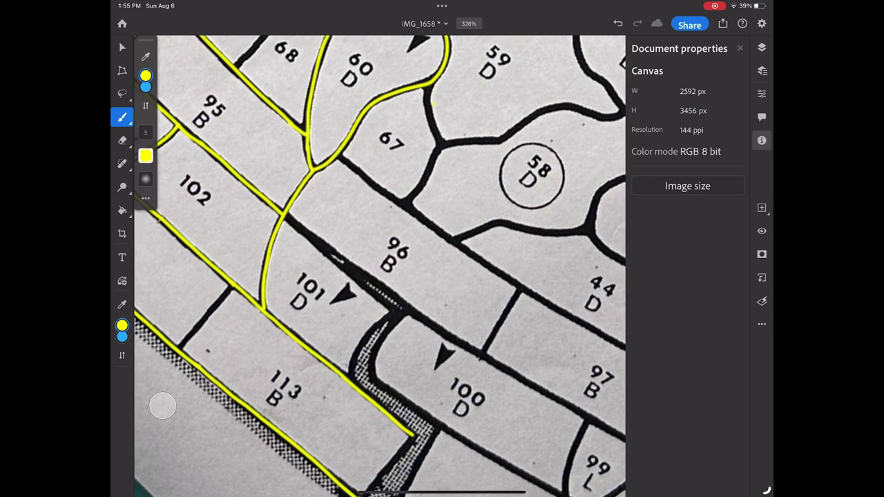
scroll(380, 266, up, 5)
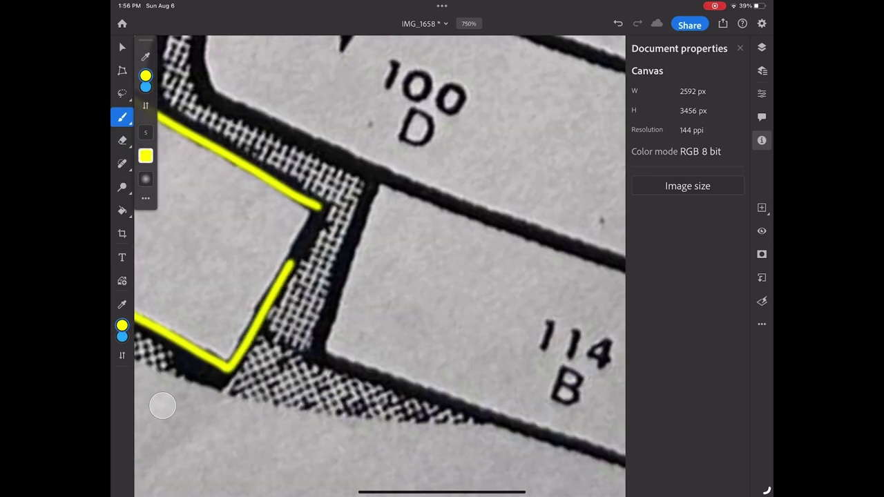
scroll(380, 266, down, 5)
scroll(380, 266, up, 4)
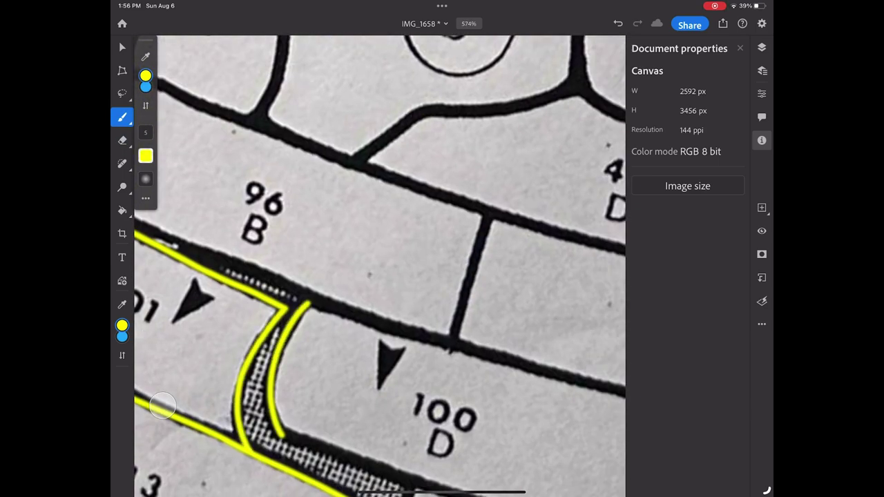
scroll(380, 266, down, 1)
scroll(380, 266, down, 3)
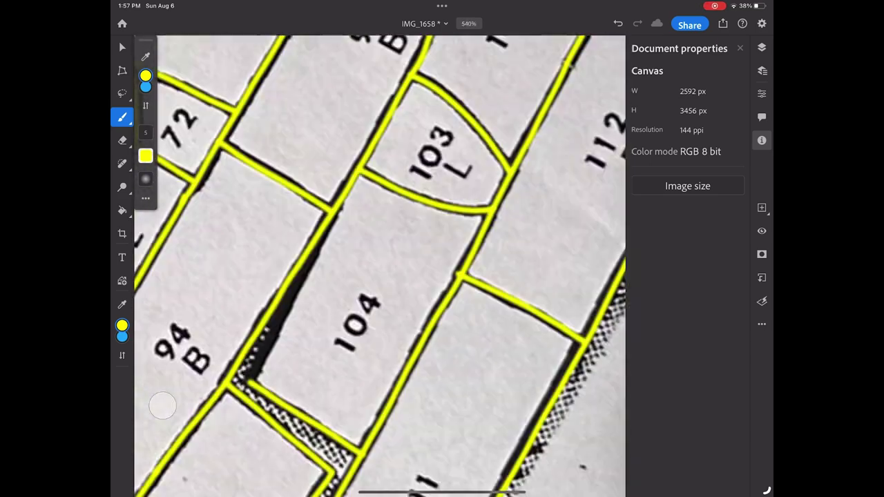
scroll(380, 266, down, 2)
- Trace the black lines around pieces 35–40, including strip 39 S, in yellow
scroll(380, 266, up, 1)
scroll(380, 266, down, 5)
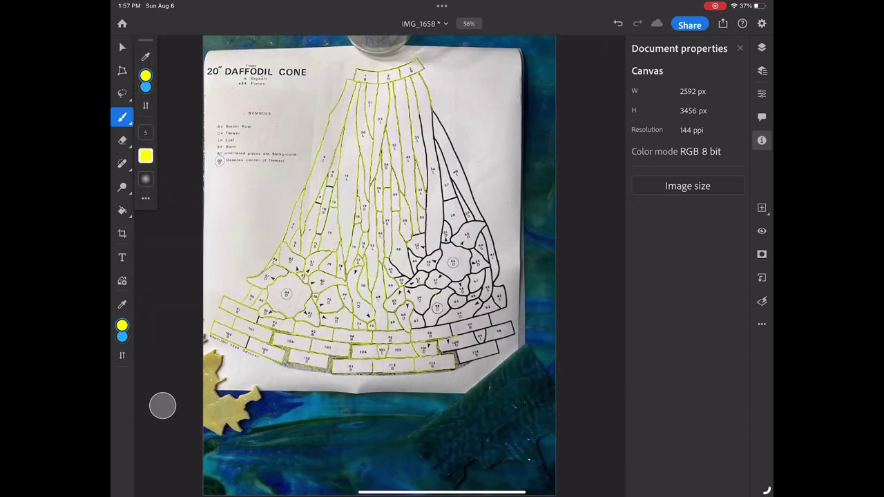
scroll(380, 266, up, 3)
scroll(380, 266, up, 3)
scroll(380, 266, up, 2)
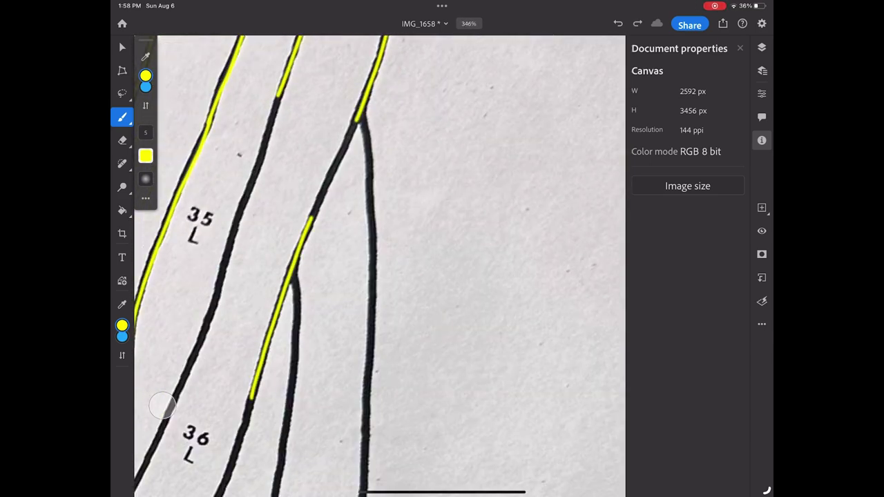
drag(360, 119, 318, 199)
drag(218, 292, 180, 384)
drag(284, 90, 213, 297)
drag(363, 489, 365, 119)
scroll(380, 266, down, 3)
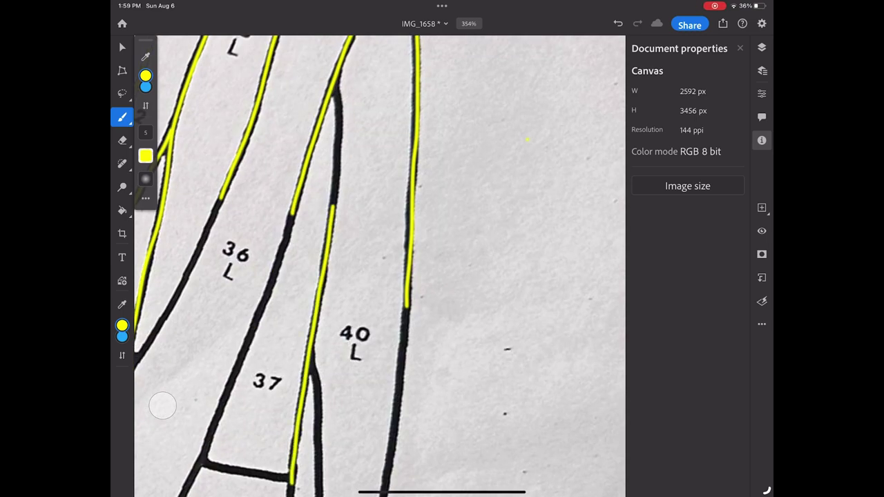
drag(337, 177, 338, 79)
scroll(380, 266, down, 3)
drag(275, 235, 264, 470)
drag(283, 158, 255, 332)
scroll(380, 266, down, 2)
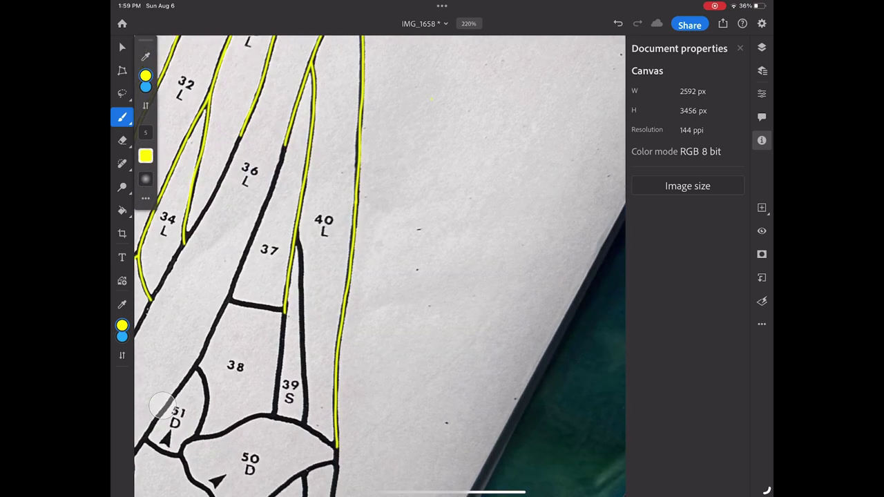
scroll(380, 266, up, 3)
- Trace the boundaries of pieces 50, 38, 33–36, 52, 28, 64 and 53 in yellow
scroll(380, 266, down, 3)
drag(290, 197, 292, 405)
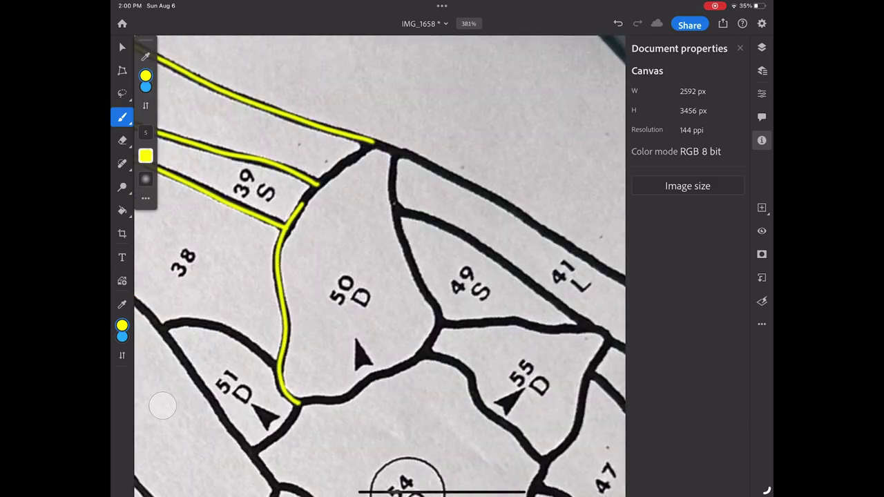
scroll(380, 266, up, 3)
drag(322, 207, 351, 96)
scroll(380, 266, down, 3)
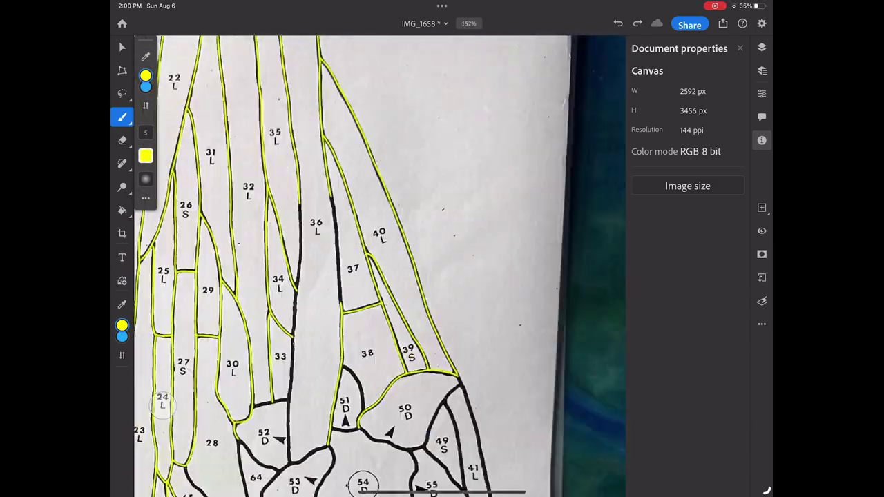
scroll(380, 266, up, 2)
drag(348, 163, 333, 230)
scroll(380, 266, down, 1)
scroll(380, 266, up, 2)
drag(363, 194, 325, 366)
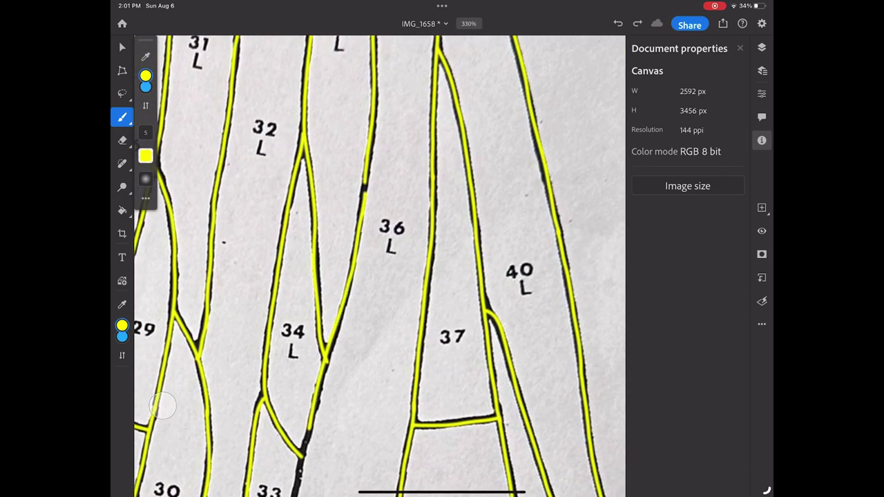
scroll(380, 266, up, 3)
scroll(380, 266, down, 1)
drag(395, 232, 349, 413)
scroll(380, 266, down, 2)
scroll(380, 266, up, 3)
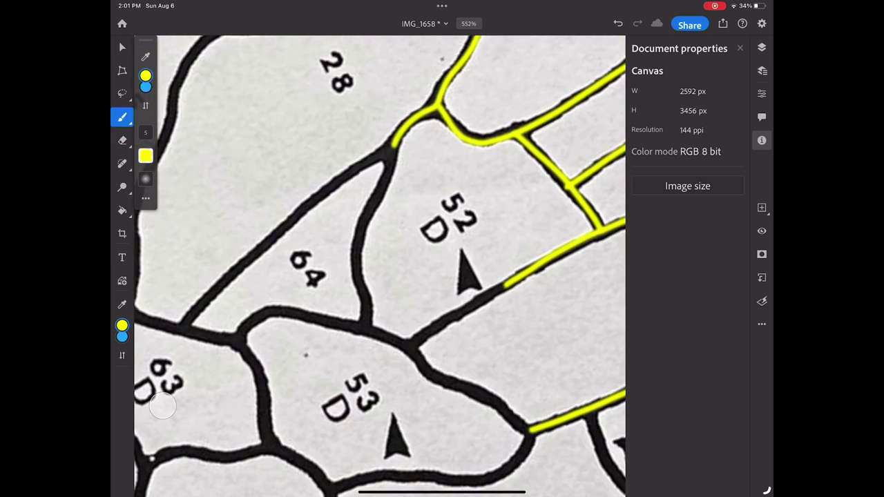
drag(365, 325, 401, 139)
scroll(380, 266, right, 2)
drag(304, 204, 261, 475)
scroll(379, 266, down, 2)
mouse_move(367, 177)
mouse_down()
mouse_move(299, 265)
mouse_move(447, 307)
mouse_up()
- Trace yellow lines around pieces 53, 62, 64–66 and lot 57
click(122, 187)
scroll(380, 266, down, 1)
click(122, 118)
drag(268, 318, 301, 413)
drag(373, 194, 335, 346)
drag(359, 242, 345, 373)
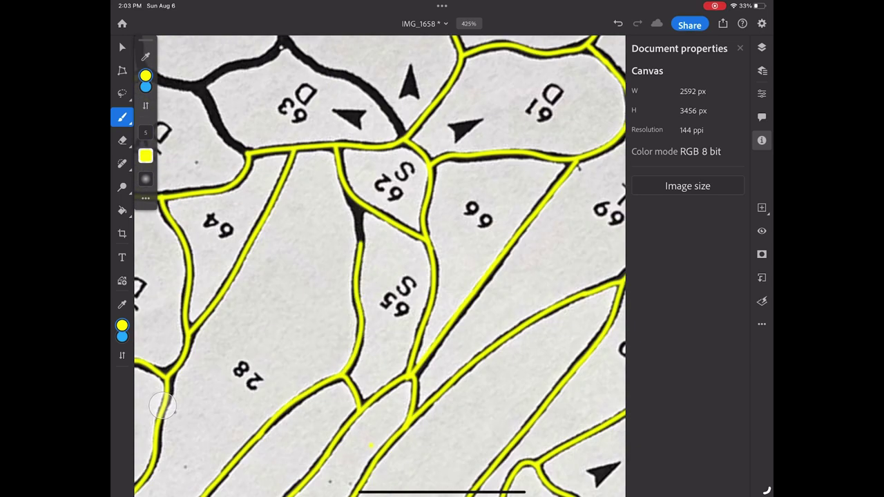
scroll(380, 266, down, 2)
scroll(380, 266, down, 1)
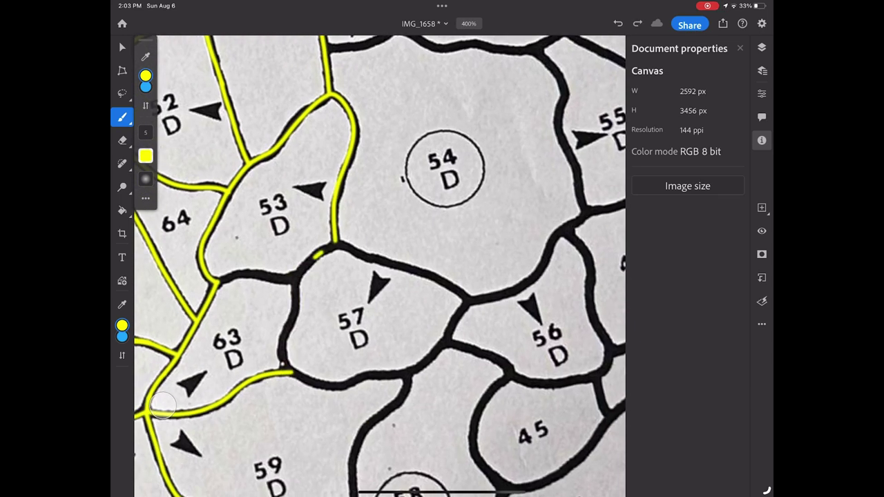
mouse_move(290, 373)
mouse_down()
mouse_move(403, 385)
mouse_move(470, 299)
mouse_up()
scroll(380, 266, up, 2)
drag(242, 343, 221, 412)
drag(321, 168, 232, 321)
scroll(380, 266, up, 2)
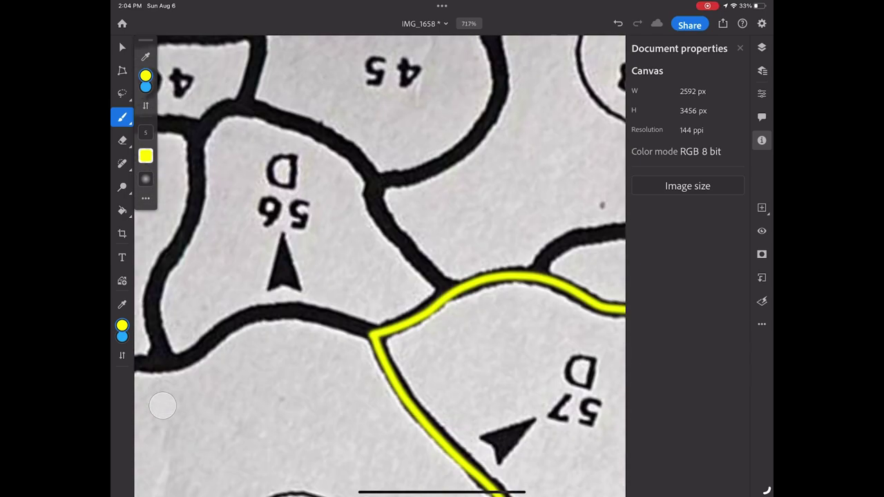
scroll(380, 266, down, 3)
scroll(380, 266, up, 2)
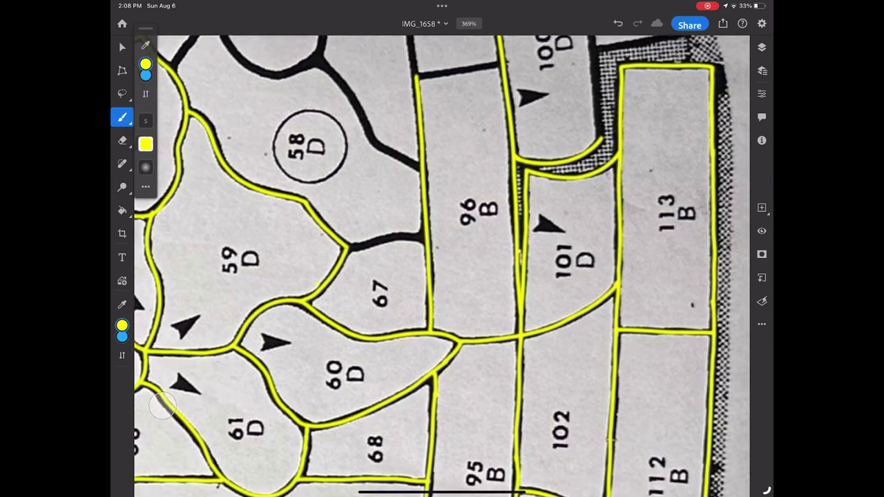
scroll(442, 266, up, 2)
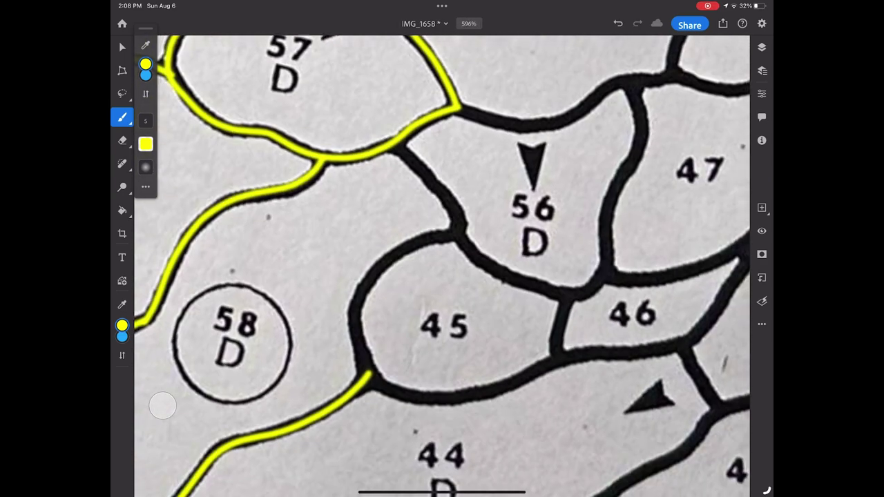
- Trace lots 44–48, 97–100 and 114 in yellow, undoing one stray stroke
mouse_move(350, 363)
mouse_down()
mouse_move(397, 395)
mouse_move(456, 238)
mouse_move(594, 314)
mouse_move(656, 132)
mouse_up()
scroll(442, 266, down, 1)
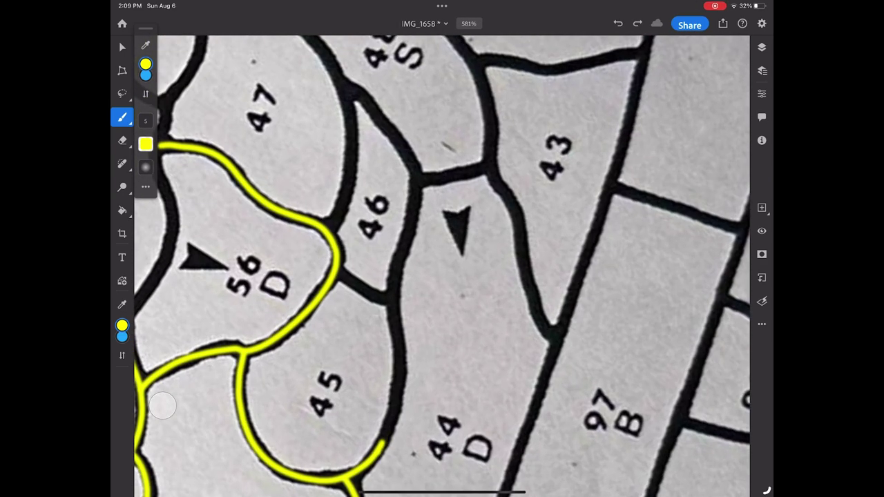
drag(384, 442, 418, 131)
scroll(442, 266, down, 2)
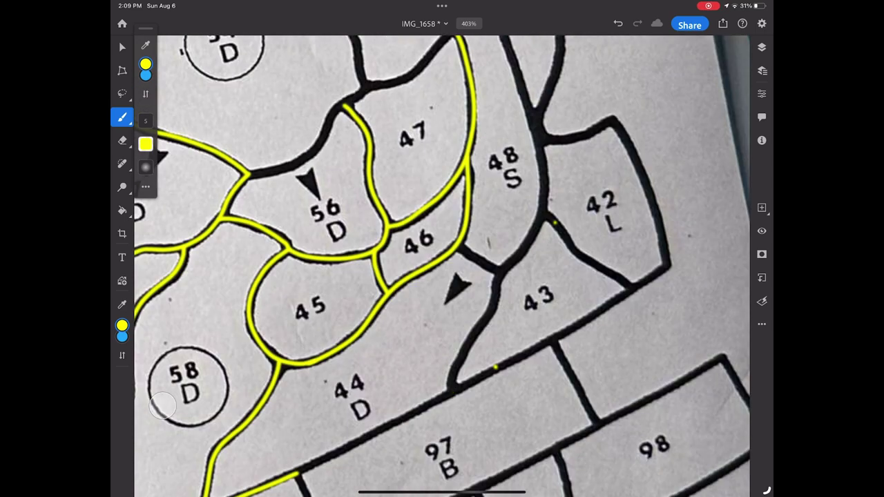
drag(487, 273, 452, 384)
scroll(443, 266, up, 1)
scroll(442, 266, up, 1)
drag(310, 380, 373, 67)
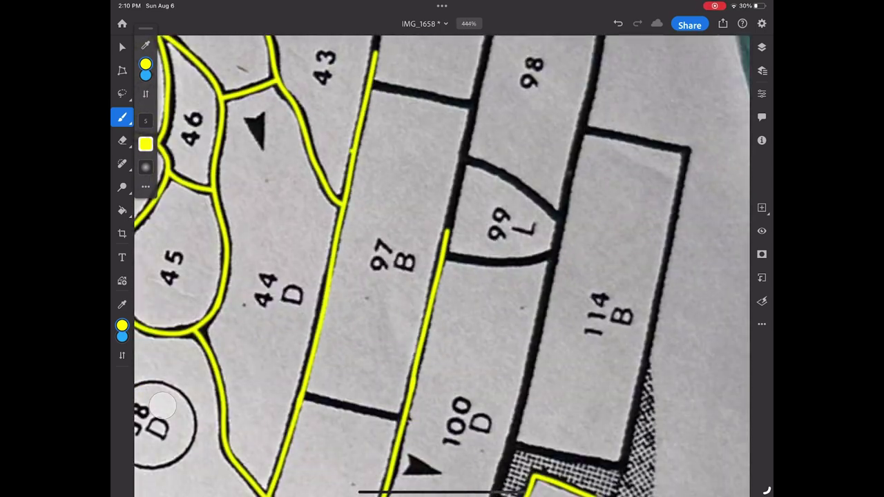
drag(448, 231, 487, 43)
scroll(442, 266, down, 3)
scroll(442, 266, up, 1)
scroll(442, 266, down, 2)
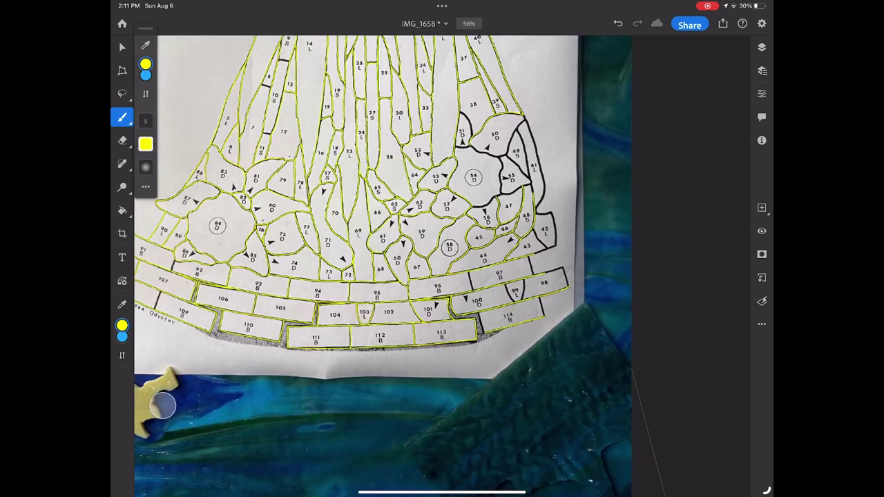
scroll(442, 266, up, 3)
scroll(442, 266, up, 2)
drag(587, 321, 563, 448)
drag(422, 193, 434, 280)
drag(545, 181, 477, 285)
drag(706, 132, 618, 162)
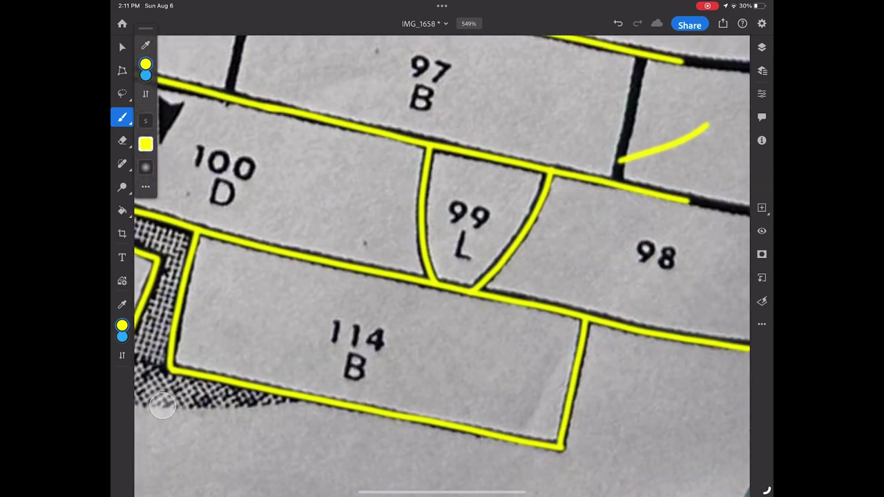
key(ctrl+z)
scroll(442, 266, down, 3)
scroll(442, 266, up, 2)
scroll(443, 266, down, 1)
- Trace the yellow boundaries around lots 56, 55/41, 42 and 98
mouse_move(363, 237)
mouse_down()
mouse_move(428, 280)
mouse_move(377, 55)
mouse_up()
scroll(442, 266, up, 3)
scroll(443, 266, up, 2)
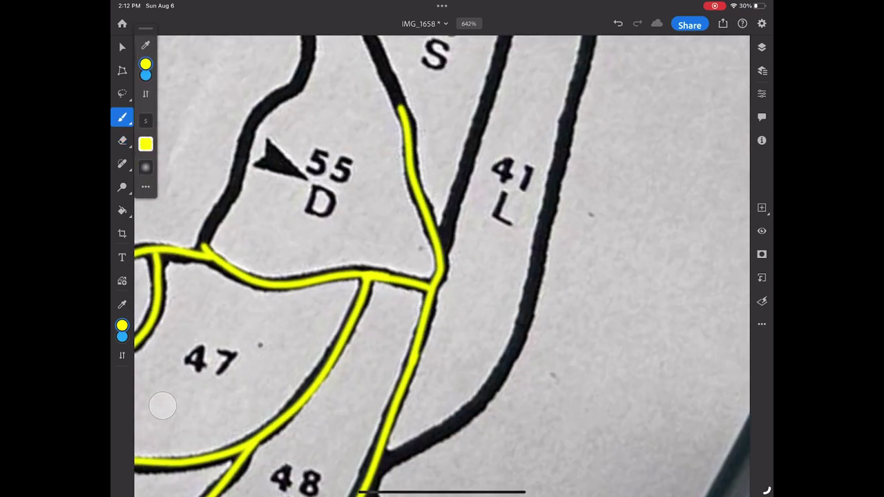
mouse_move(442, 259)
mouse_down()
mouse_move(500, 59)
mouse_move(390, 470)
mouse_up()
scroll(443, 266, down, 3)
drag(436, 62, 411, 177)
drag(750, 103, 422, 186)
drag(415, 172, 443, 307)
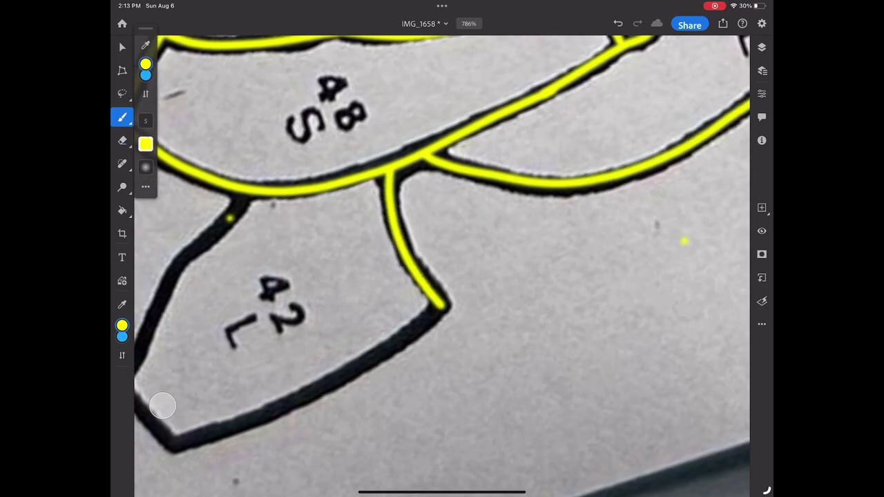
drag(501, 172, 387, 411)
scroll(442, 266, down, 2)
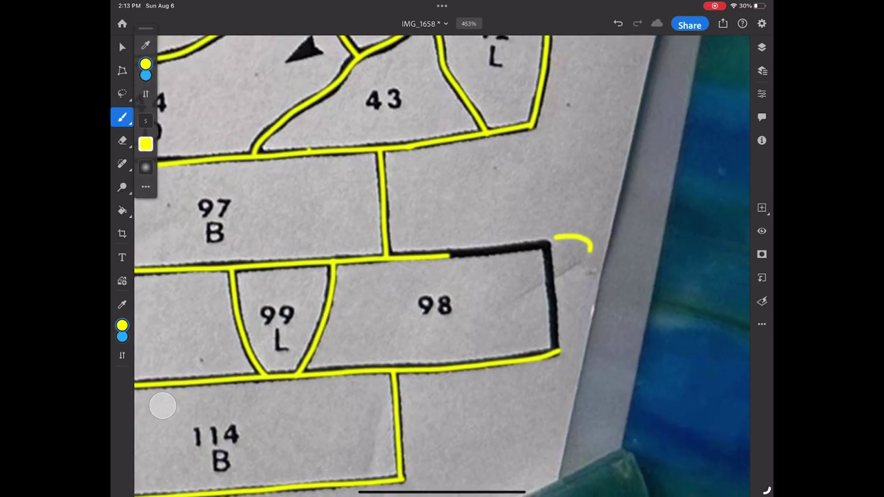
drag(478, 301, 472, 477)
scroll(442, 266, down, 2)
scroll(442, 266, down, 3)
scroll(442, 266, up, 2)
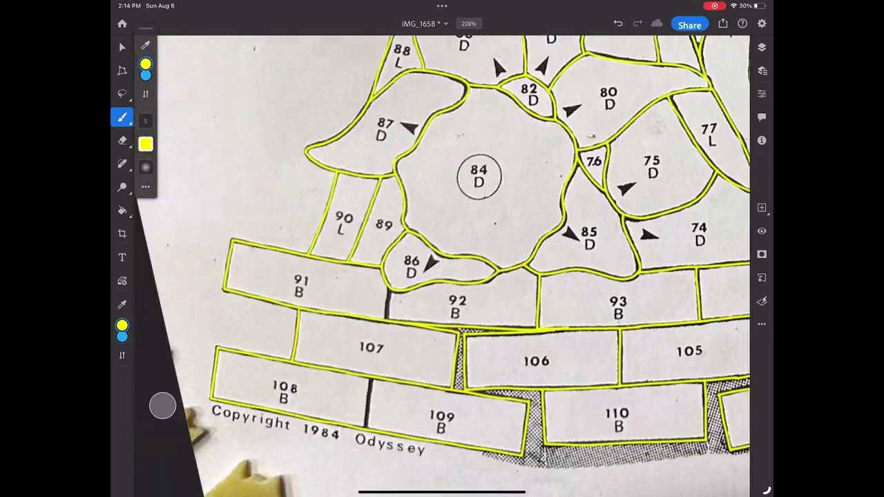
scroll(442, 266, down, 3)
scroll(442, 266, up, 3)
scroll(442, 266, up, 1)
scroll(442, 266, up, 2)
- Trace the last black borders around lots 49, 50, 55 and dividers among lots 9–15
mouse_move(436, 125)
mouse_down()
mouse_move(439, 188)
mouse_move(394, 314)
mouse_up()
scroll(442, 266, up, 1)
drag(373, 228, 354, 366)
scroll(442, 266, up, 1)
scroll(442, 266, down, 2)
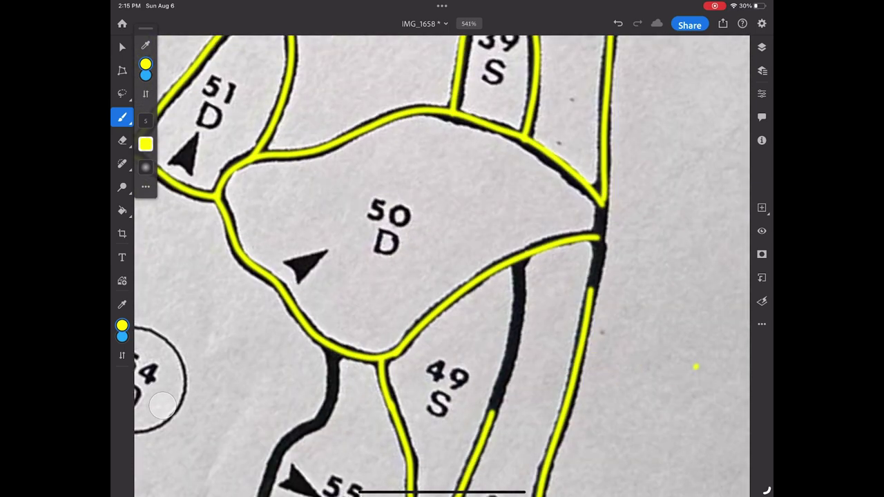
drag(523, 263, 487, 425)
drag(594, 204, 601, 297)
scroll(442, 266, up, 2)
mouse_move(342, 259)
mouse_down()
mouse_move(329, 349)
mouse_move(366, 114)
mouse_up()
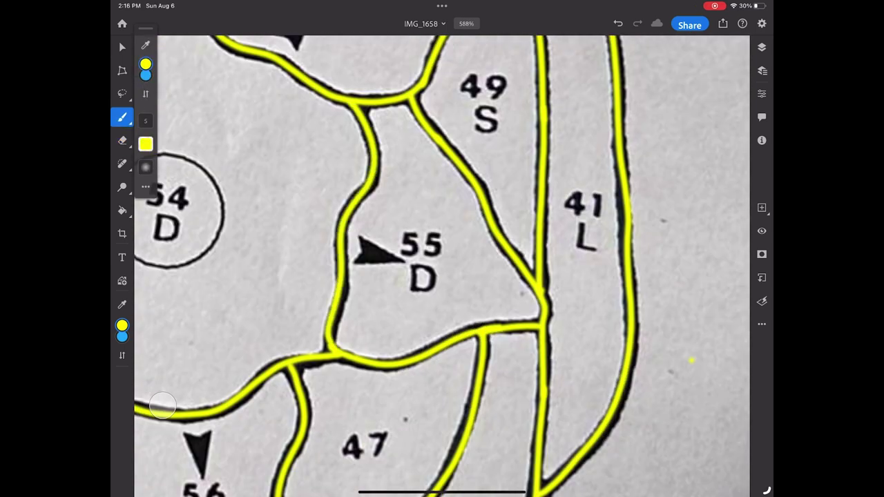
scroll(443, 266, down, 3)
scroll(442, 266, up, 3)
drag(319, 326, 318, 365)
drag(436, 358, 436, 380)
scroll(442, 266, down, 5)
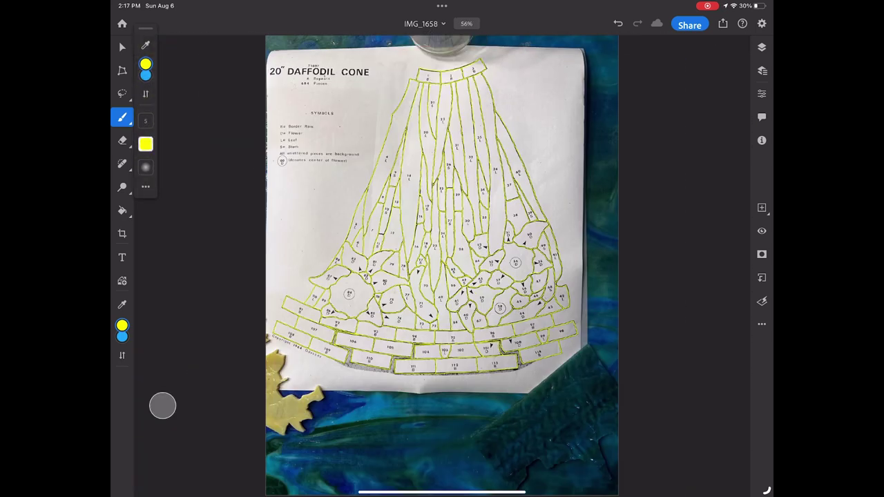
- Save IMG_1658, duplicate it as IMG_1658 copy, and reopen the original
click(424, 24)
click(122, 24)
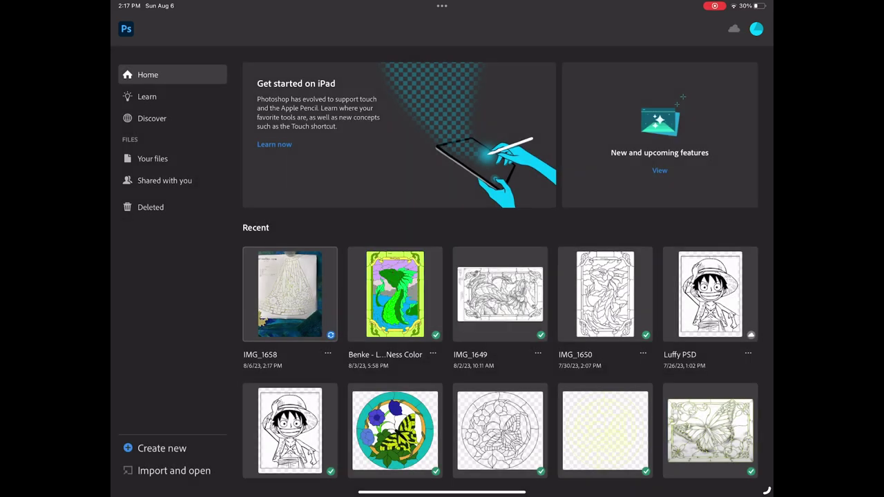
click(327, 353)
click(364, 378)
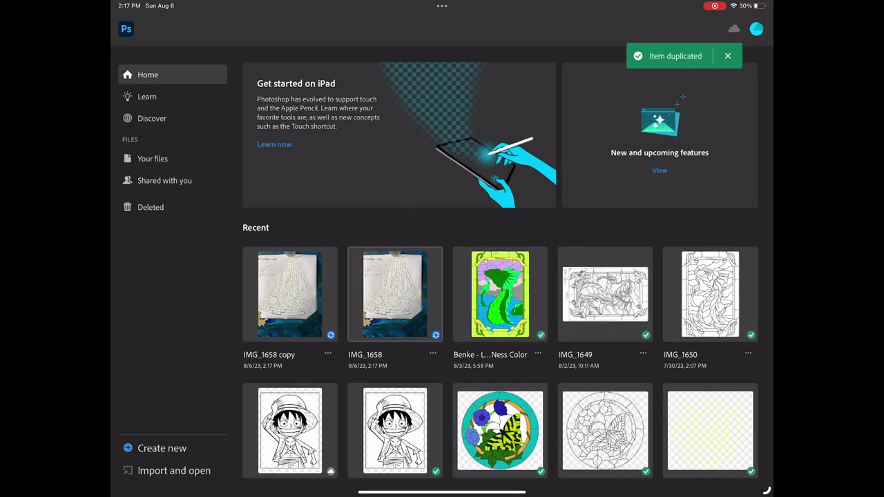
click(394, 293)
- Select the Paint Bucket and change the fill colour from yellow to pink
scroll(443, 266, up, 5)
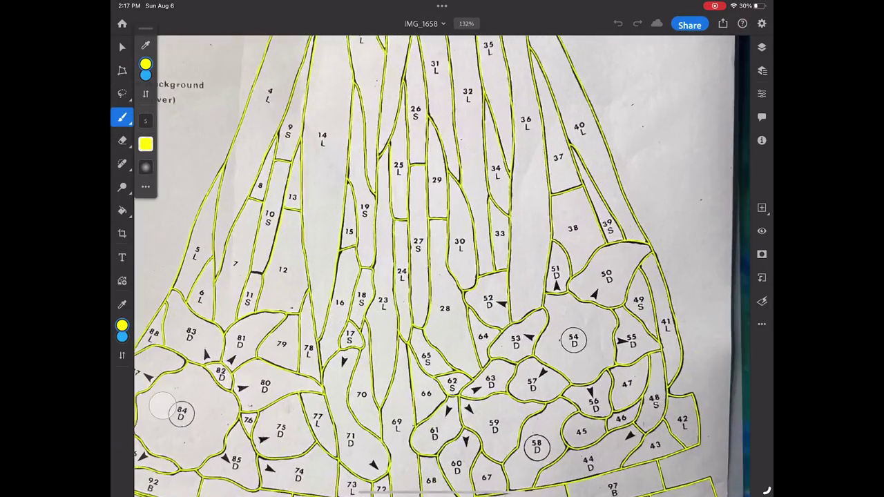
click(123, 210)
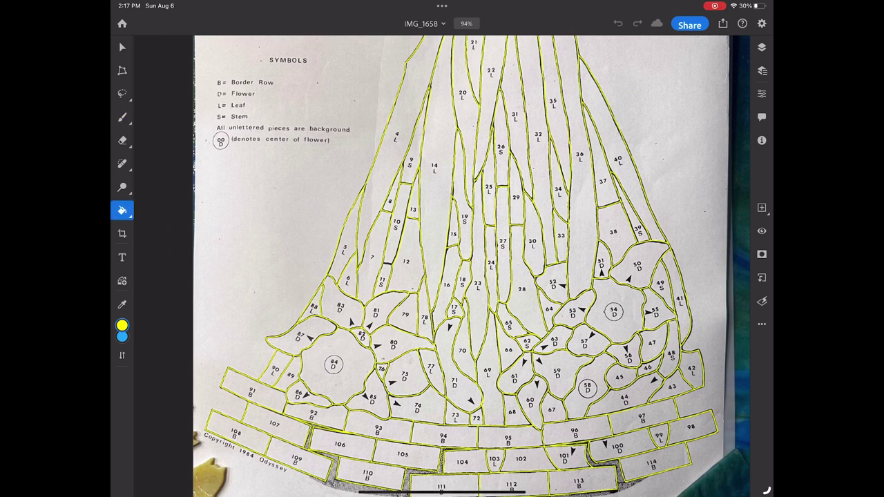
click(122, 336)
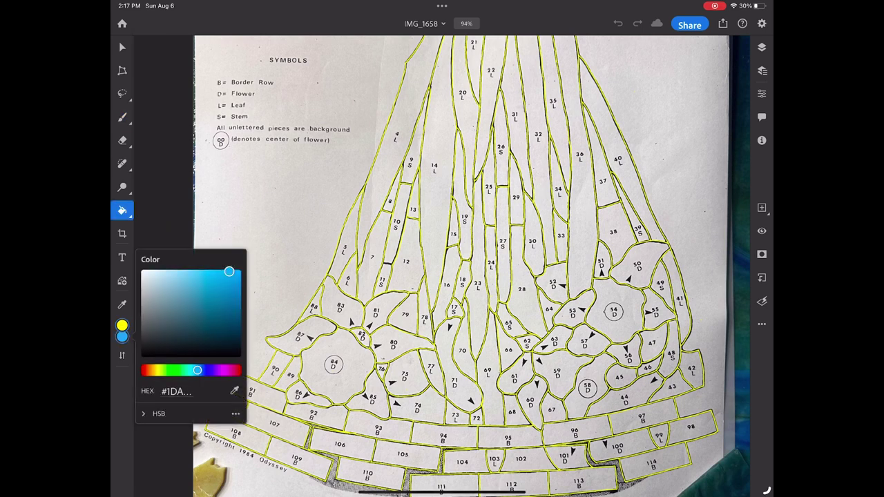
click(162, 407)
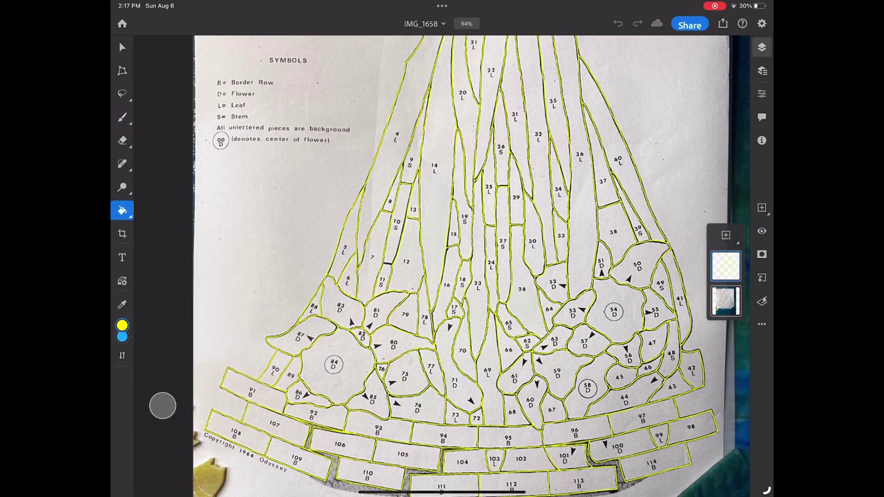
scroll(442, 266, up, 3)
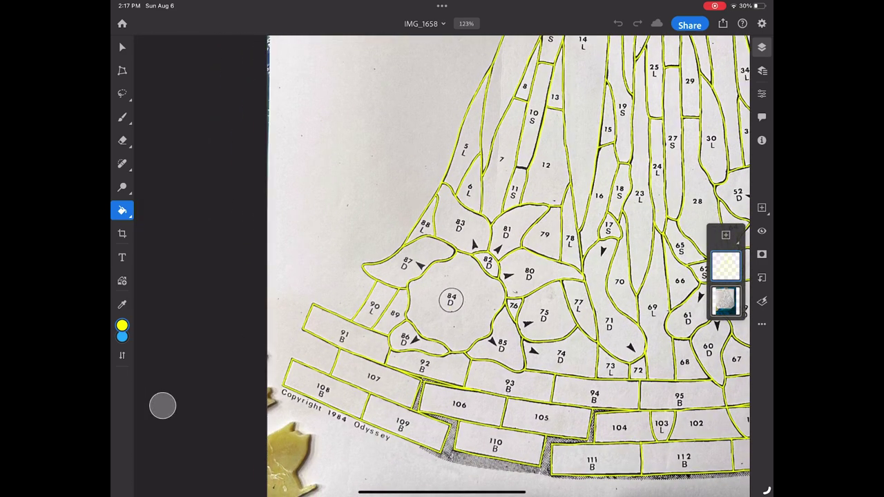
click(121, 325)
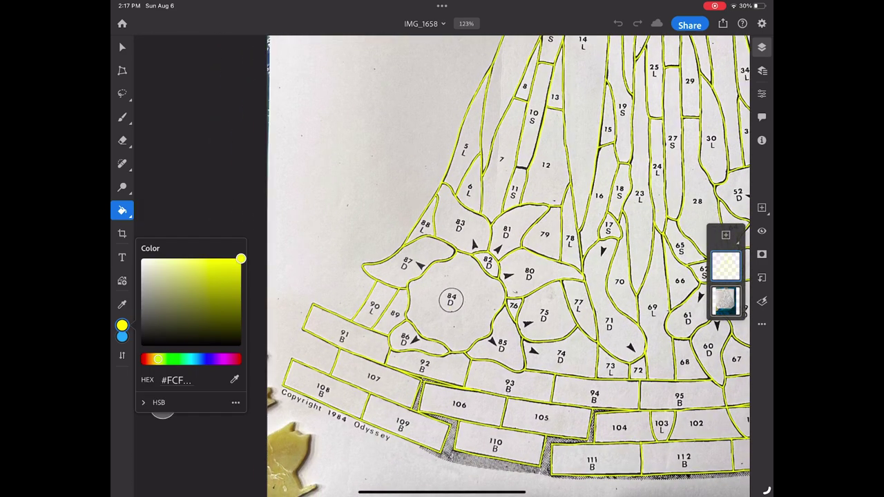
drag(159, 359, 225, 359)
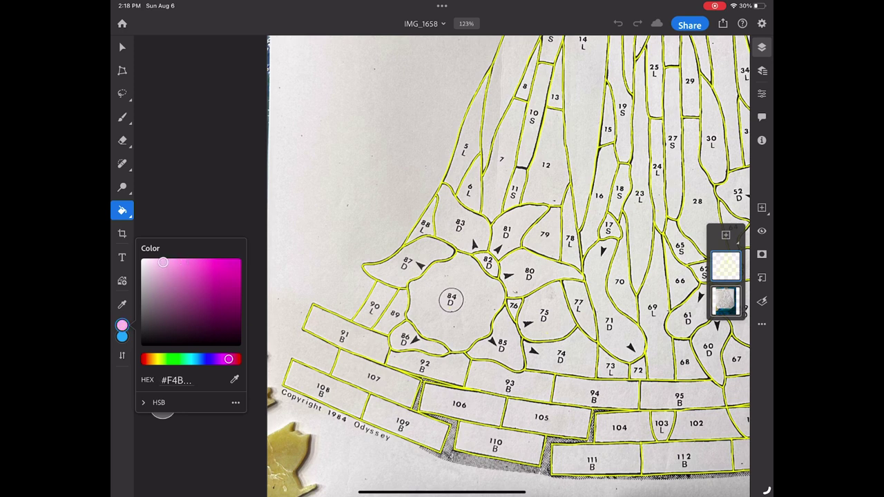
- Fill petal pieces 87, 83, 81, 75, 86 and 85 with pink
click(411, 266)
click(462, 221)
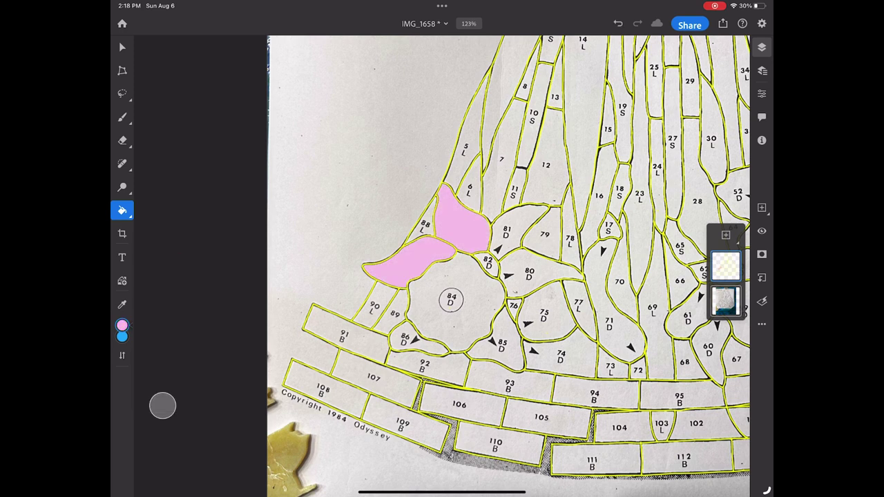
click(535, 273)
click(545, 314)
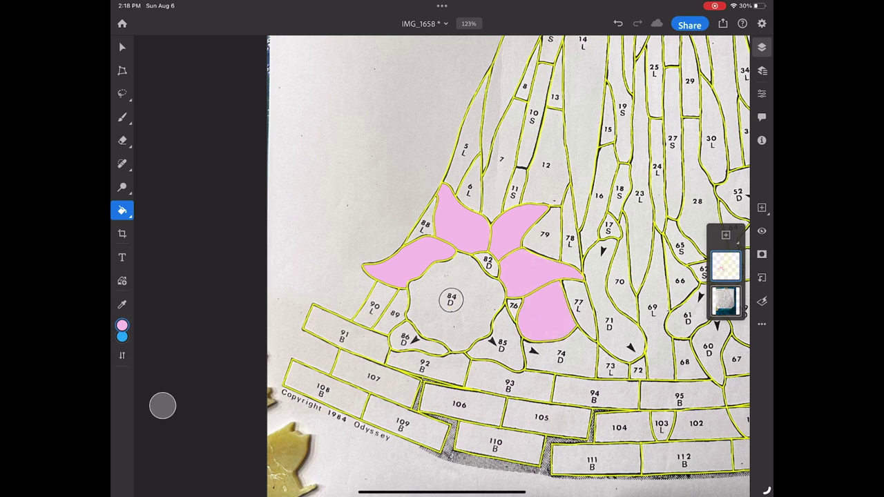
click(413, 339)
click(496, 349)
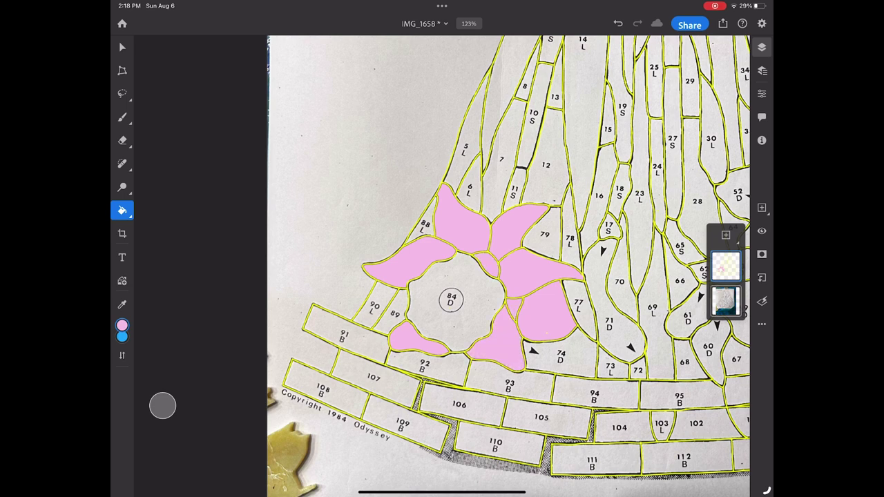
click(123, 336)
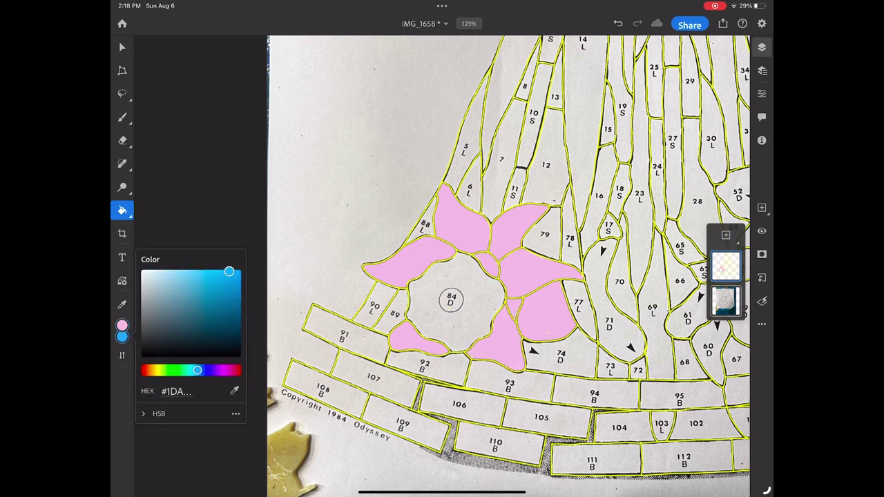
- Set the fill colour to green and repaint seven petal regions near piece 79 green
drag(198, 371, 167, 370)
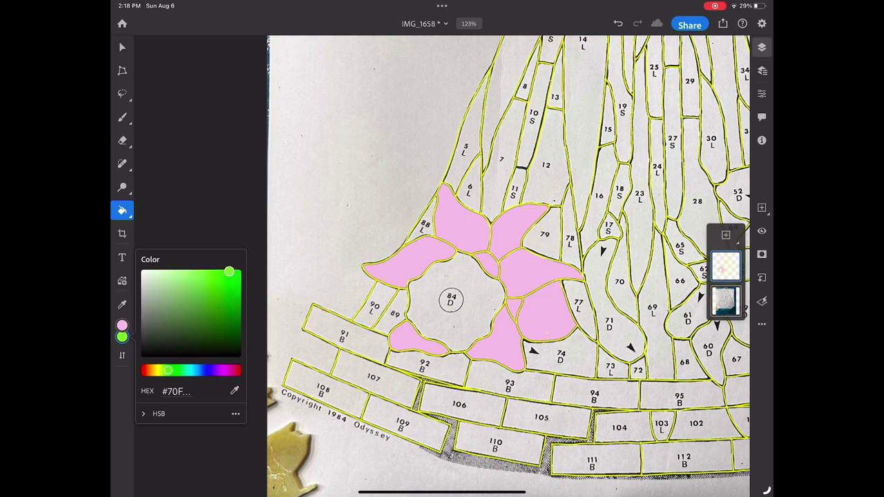
click(162, 405)
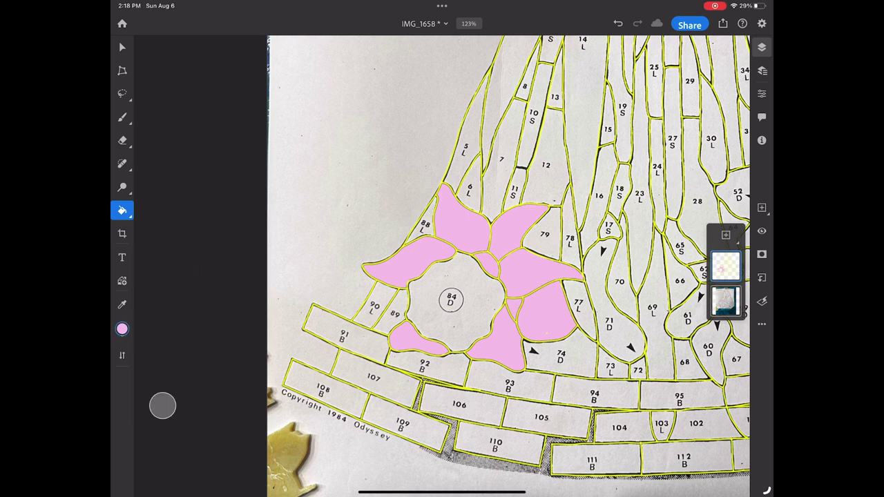
click(518, 224)
click(487, 265)
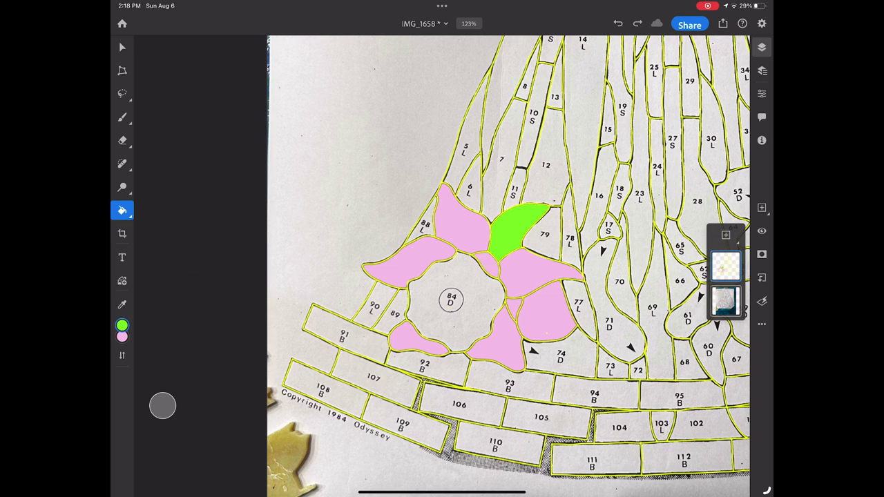
click(494, 342)
click(539, 273)
click(460, 221)
click(407, 266)
click(415, 338)
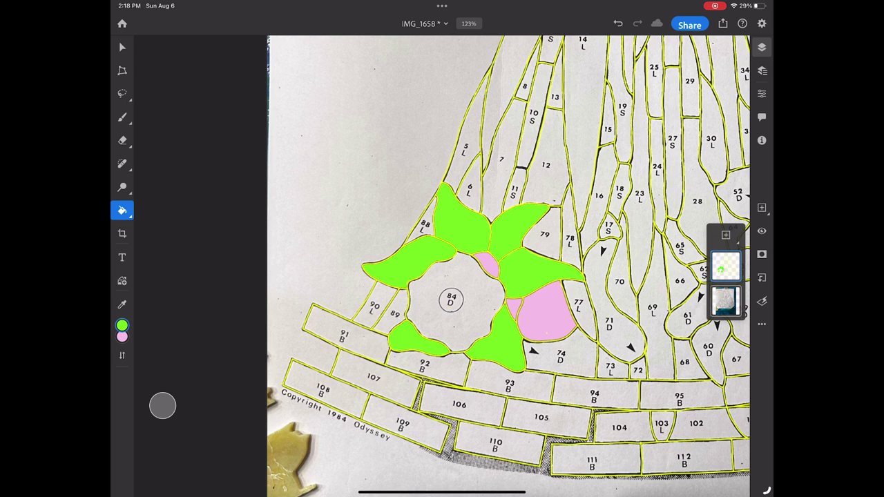
- Rename the document 'Cone Odessey color', then save and close it to Home
click(421, 24)
click(421, 51)
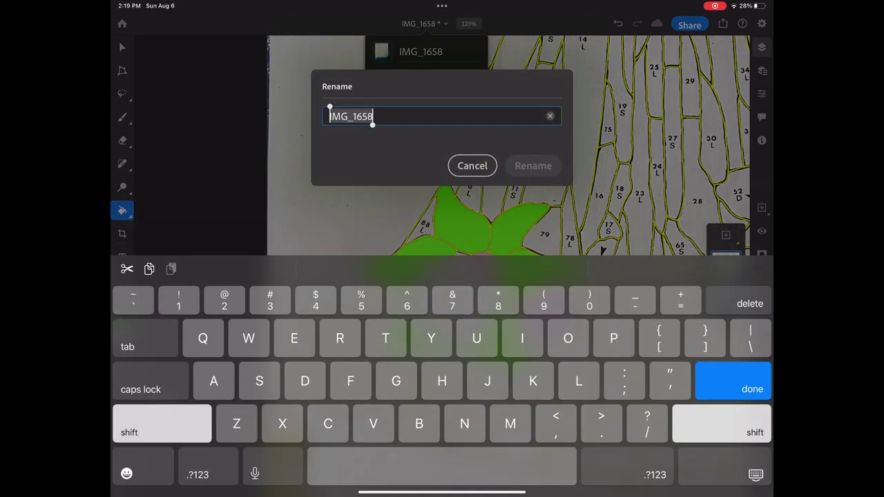
text(Cone )
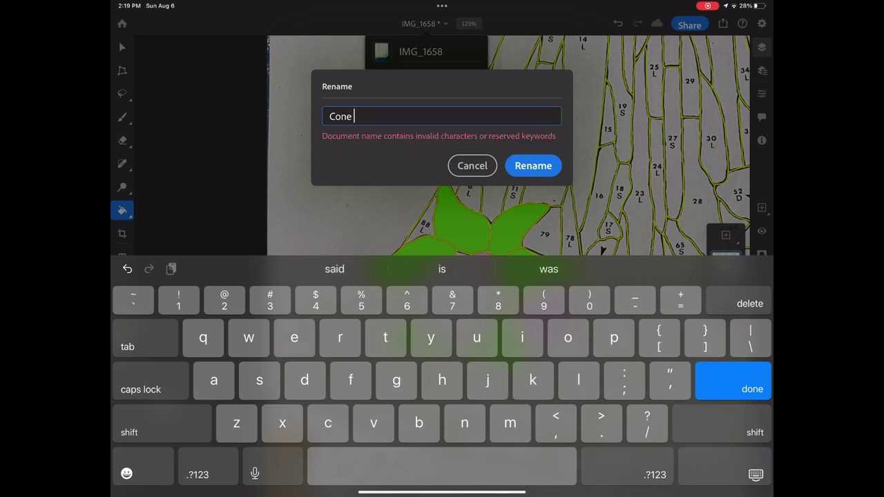
text(Odess)
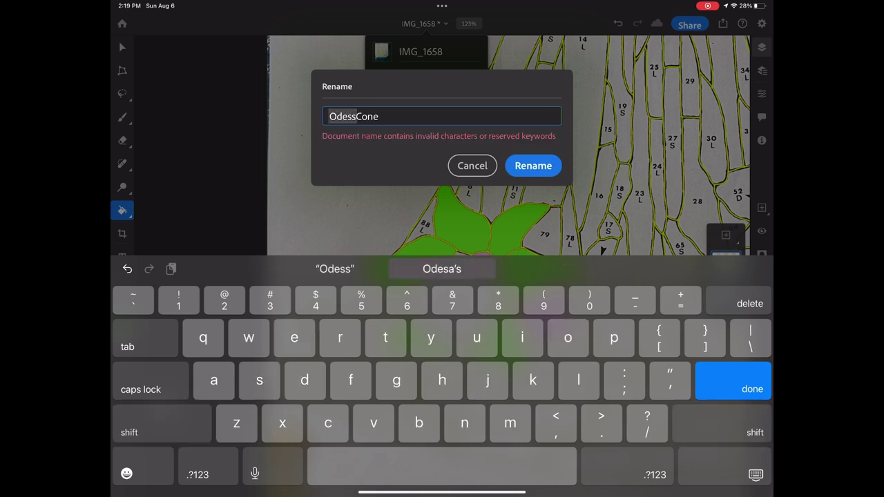
text(ey )
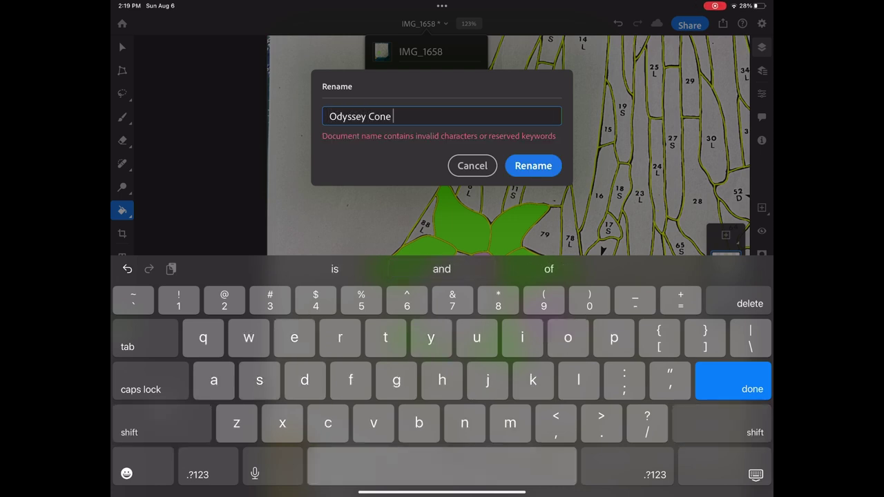
text(color)
key(Return)
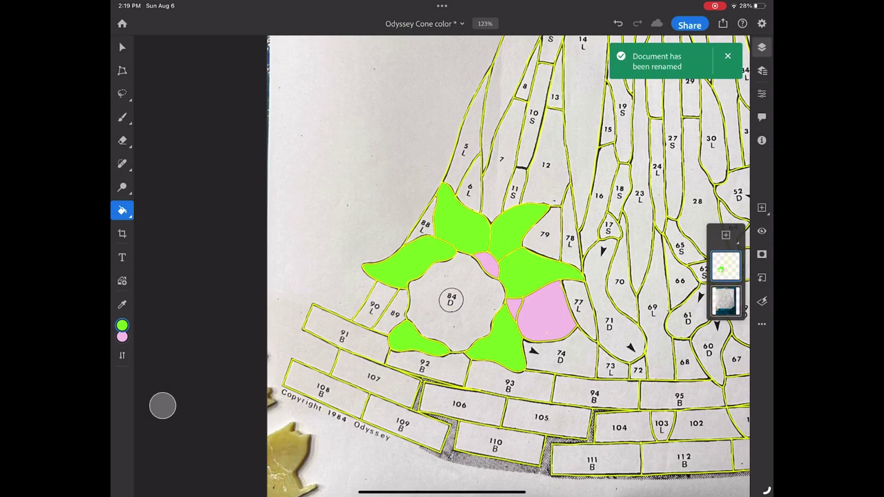
click(122, 23)
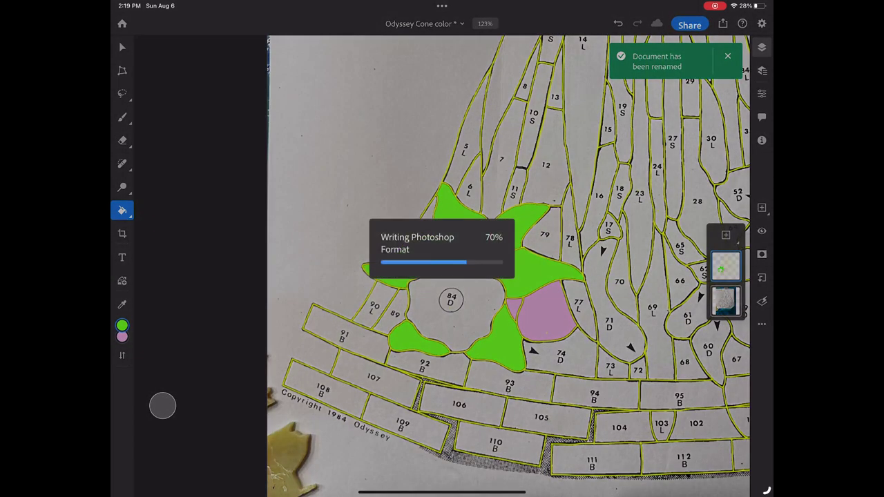
click(290, 294)
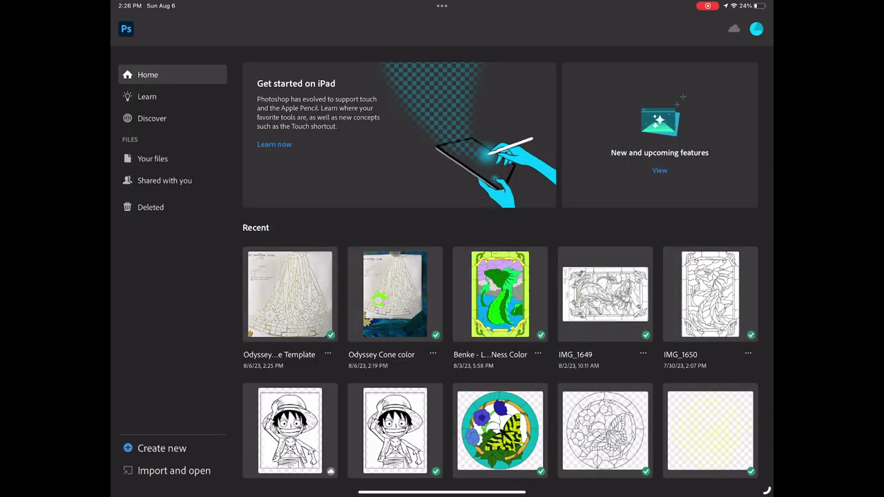
- Import the cone template photo from the photo library as Odyssey Cone Wire Template
click(173, 470)
click(270, 428)
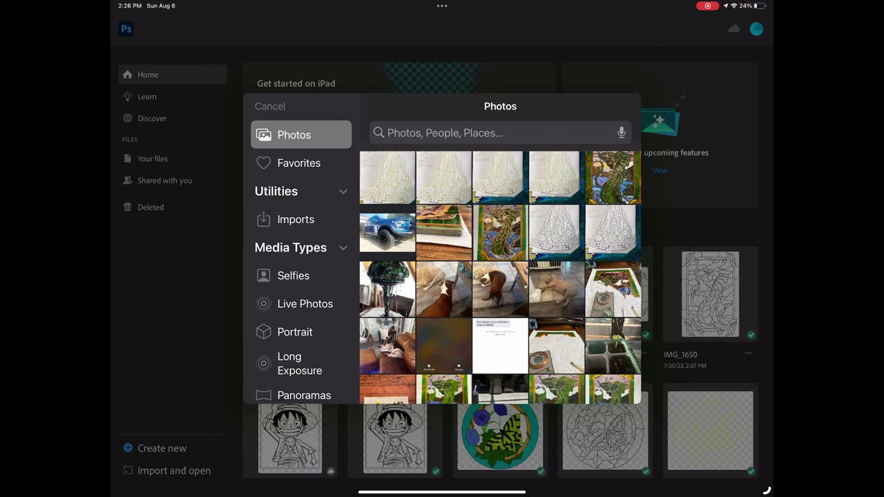
click(270, 105)
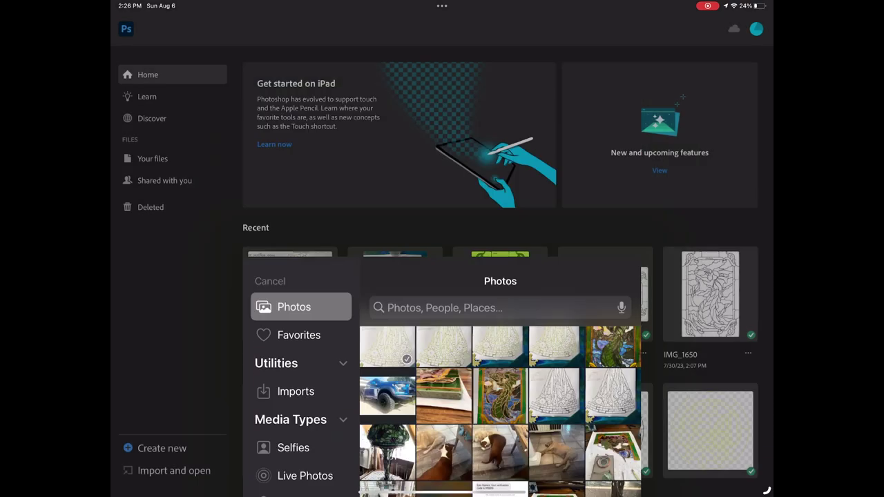
click(408, 291)
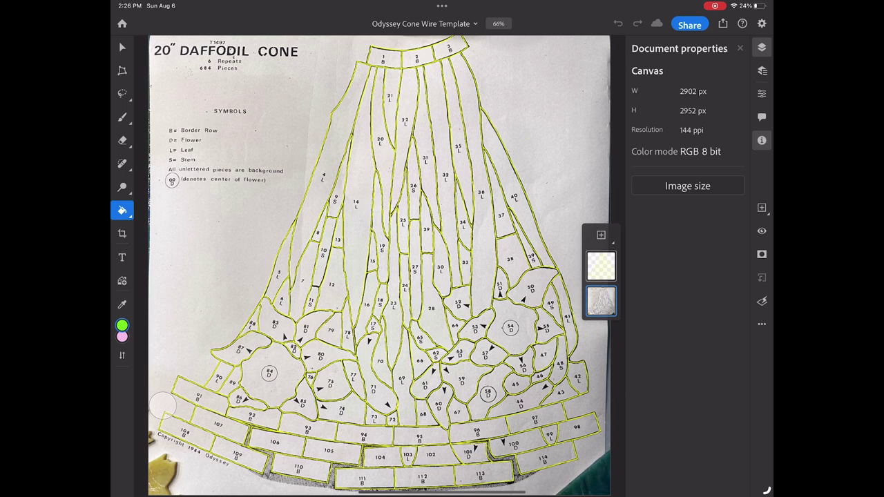
- Undo the accidental green fill on the background right of the cone
click(601, 302)
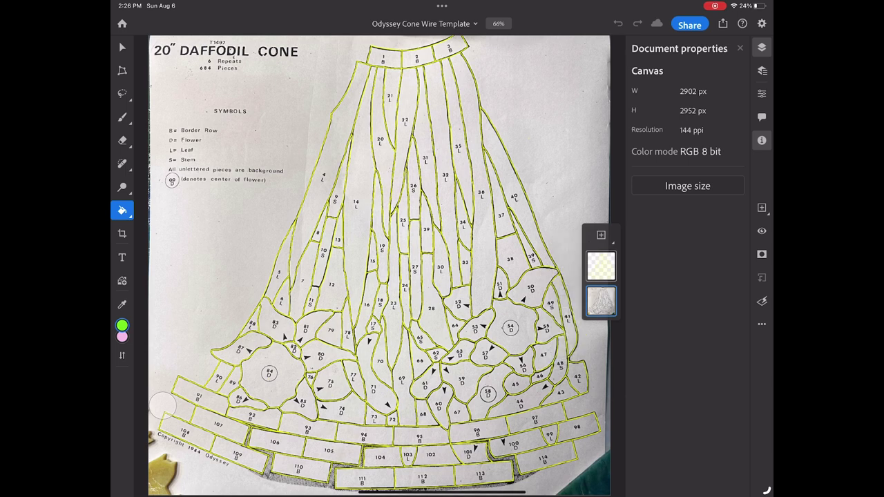
click(545, 138)
click(617, 24)
- Duplicate the Odyssey Cone Wire Template from Home and open the copy
click(122, 24)
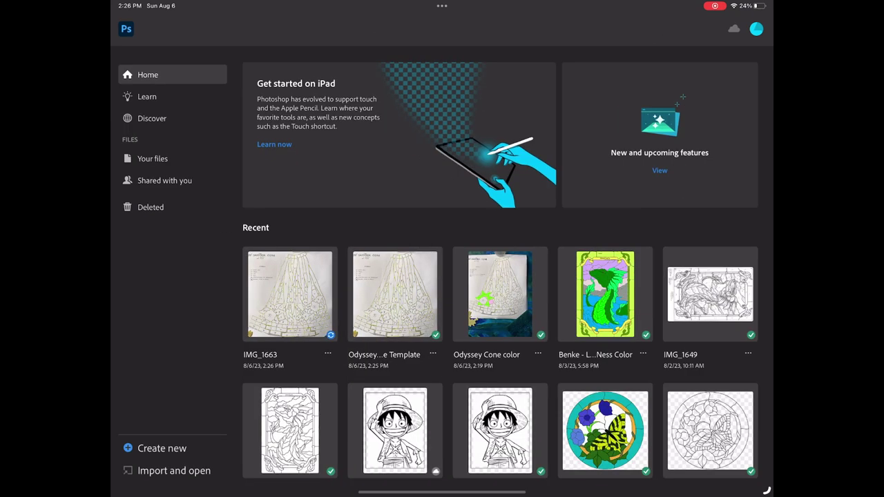
click(433, 353)
click(469, 378)
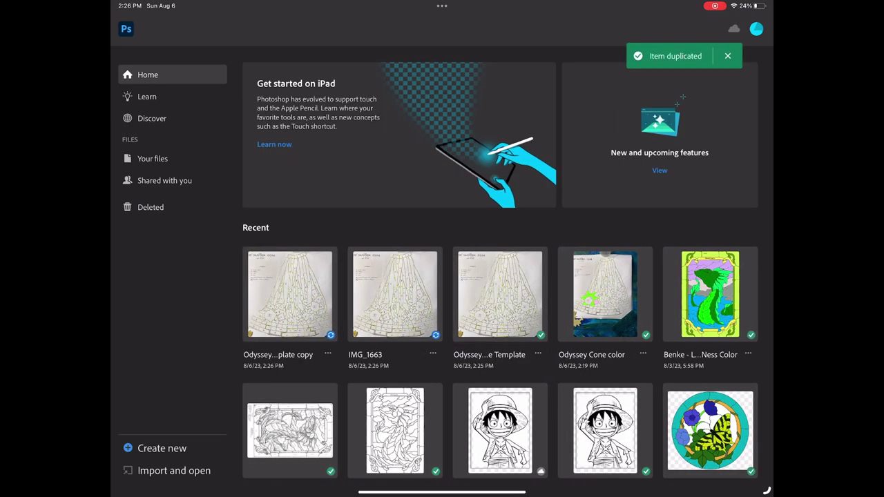
click(290, 293)
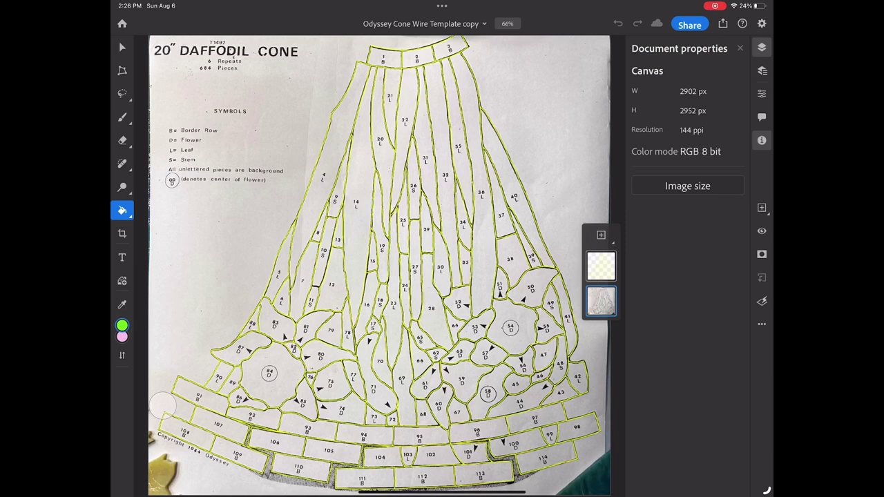
- Delete the background photo layer, then undo a stray black fill around the skirt
click(601, 301)
click(564, 269)
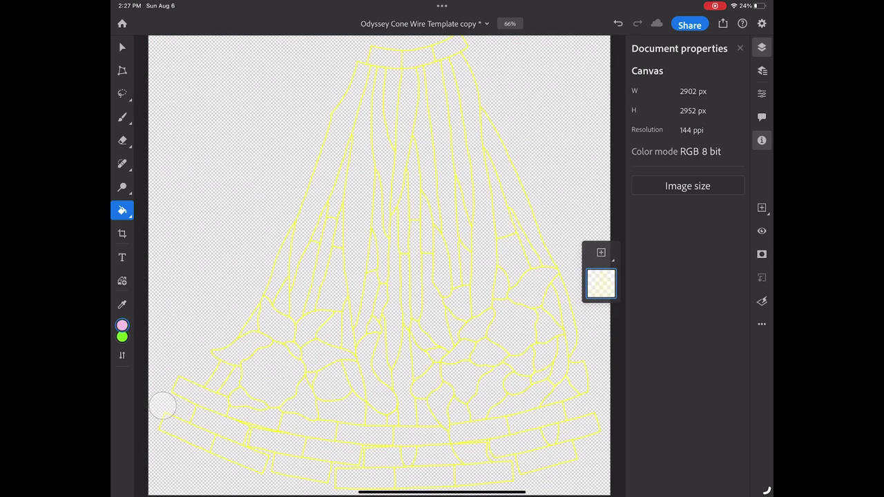
click(122, 325)
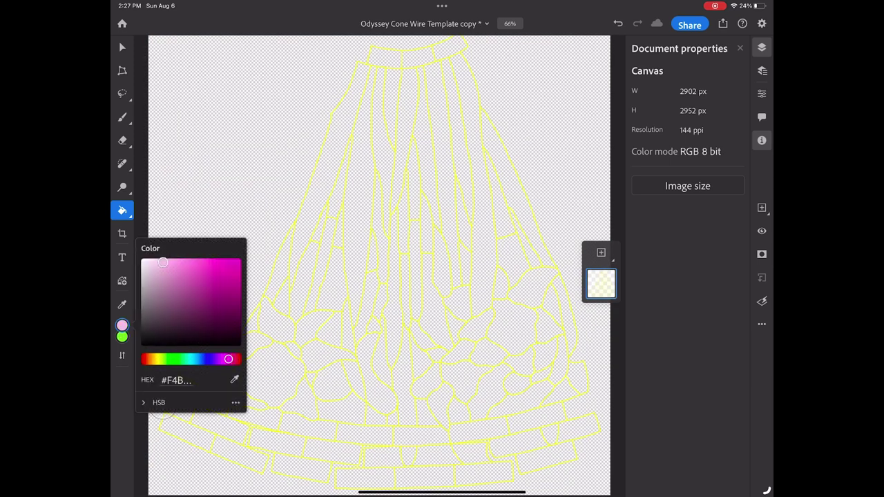
click(162, 406)
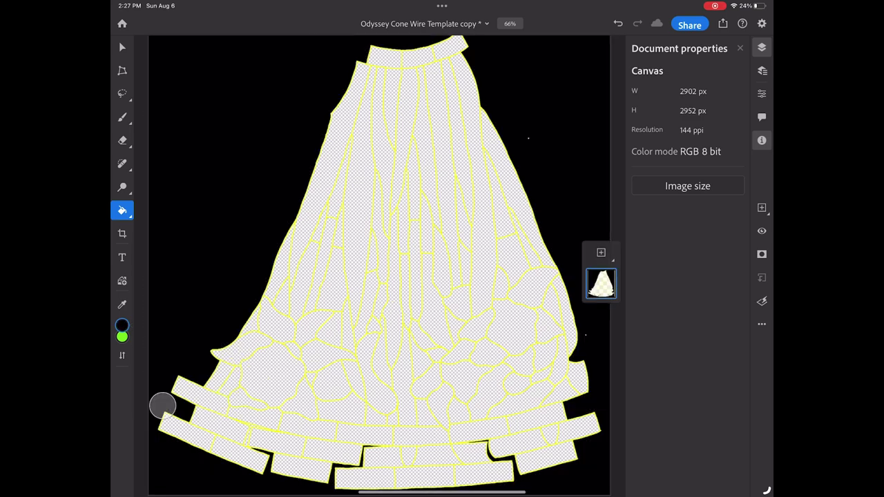
key(e)
key(ctrl+z)
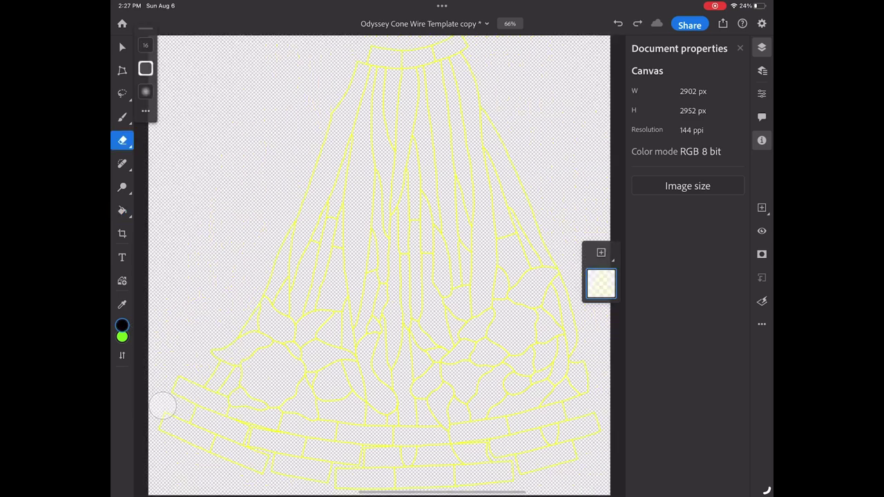
- Fill the yellow cone outlines with black using the Paint Bucket
scroll(379, 266, up, 5)
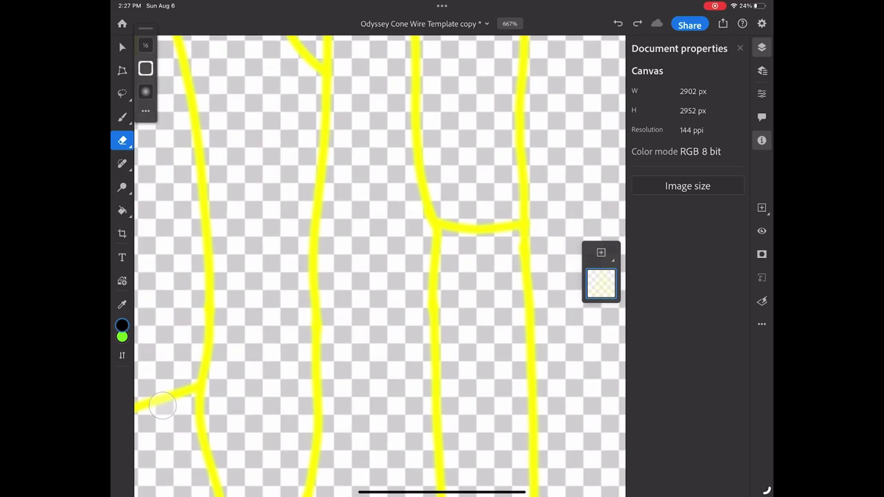
click(122, 210)
click(162, 406)
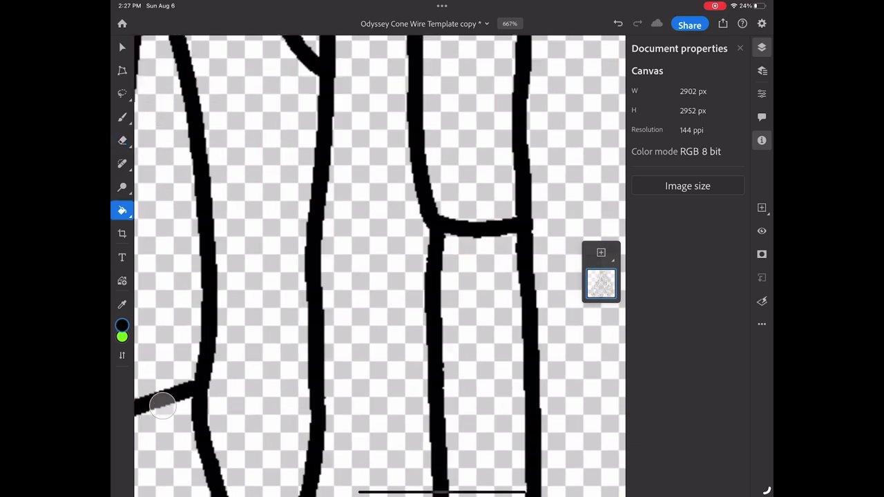
scroll(380, 266, down, 3)
scroll(380, 266, down, 5)
scroll(380, 266, down, 3)
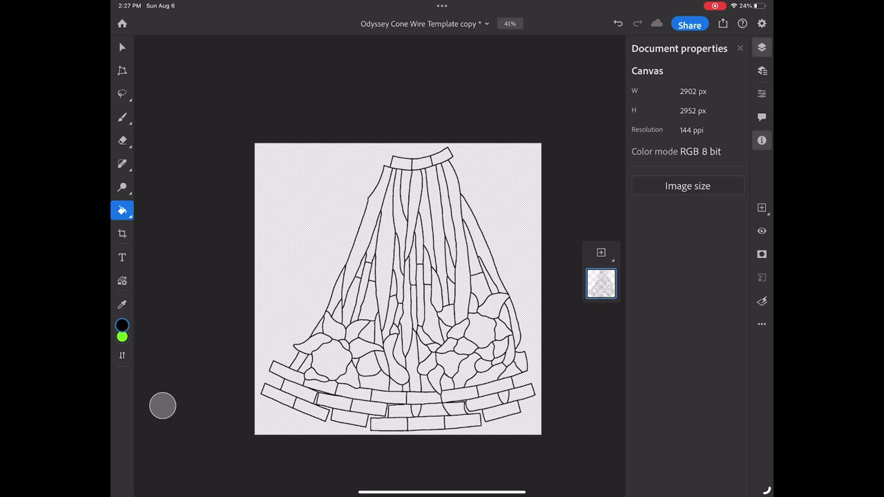
- Save the template copy and quick-export it as a JPEG
click(424, 23)
click(406, 92)
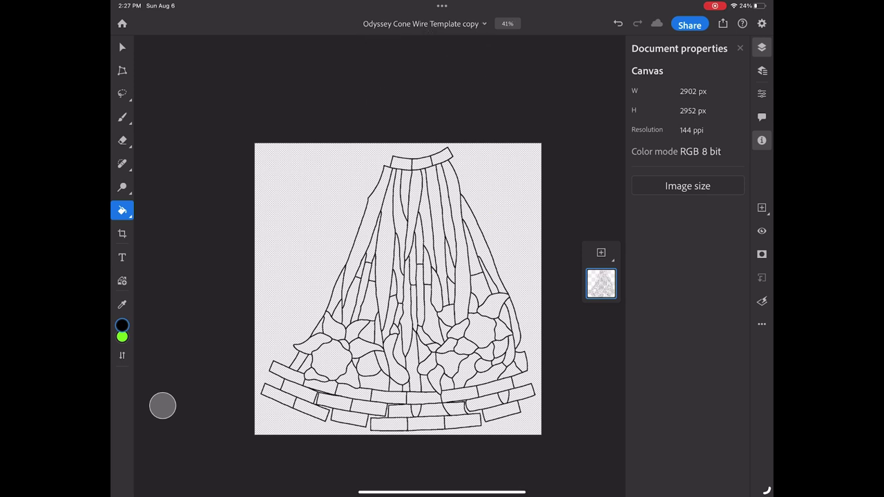
click(723, 23)
click(696, 90)
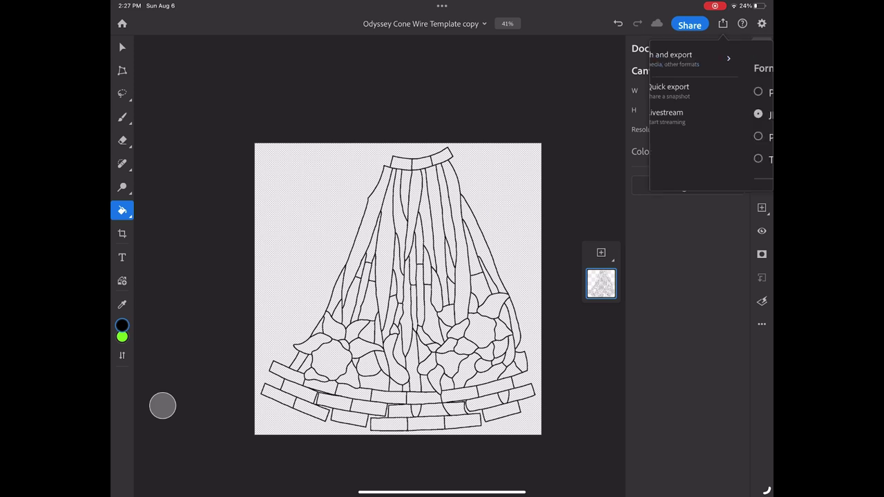
click(738, 304)
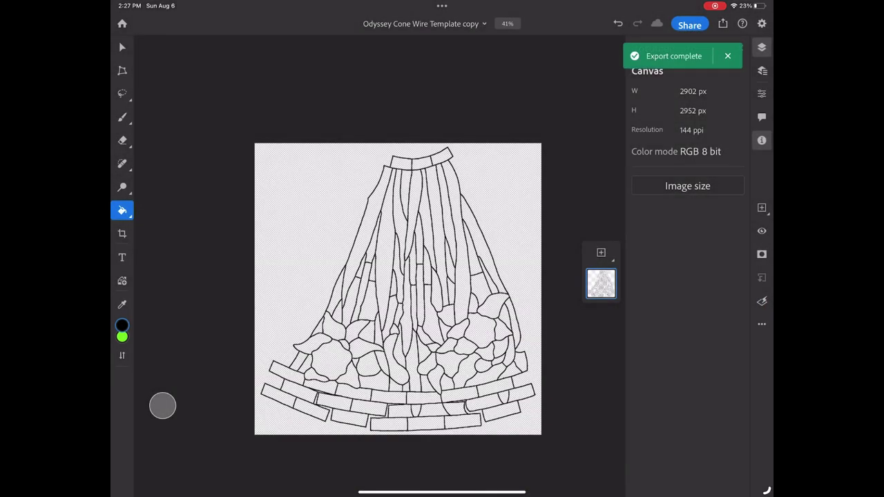
- Return Home and start importing an image from the photo library
click(122, 23)
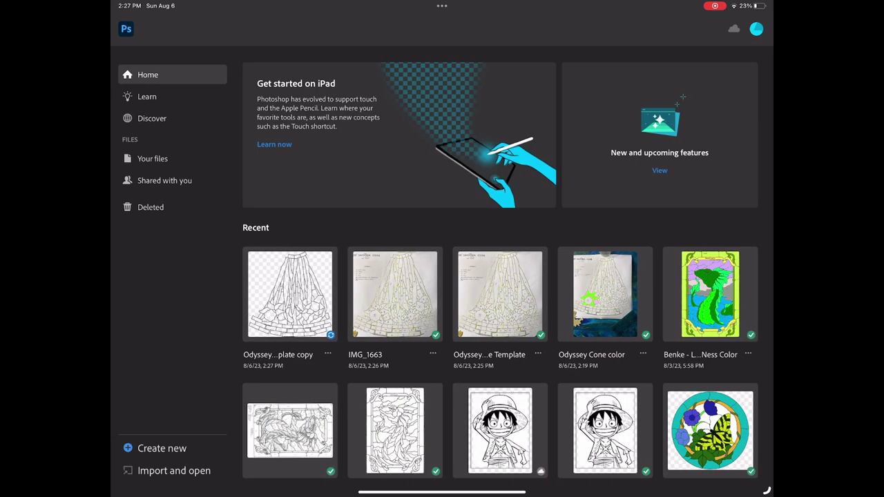
click(174, 470)
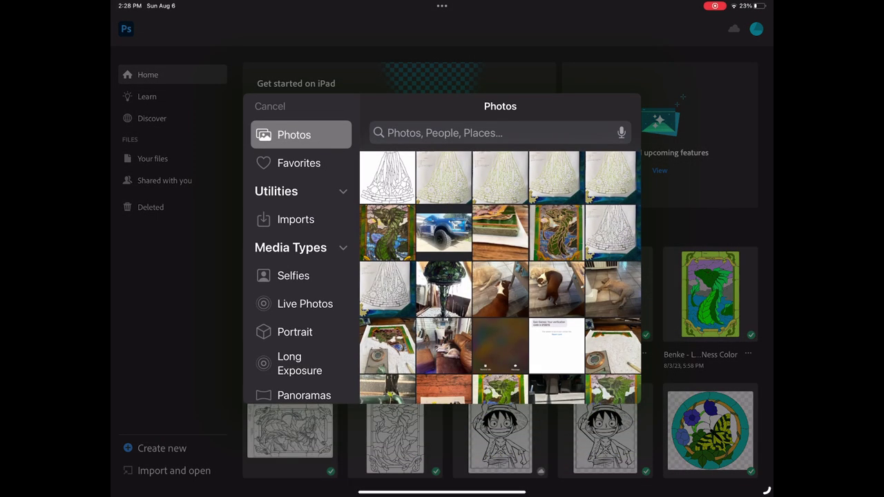
click(387, 177)
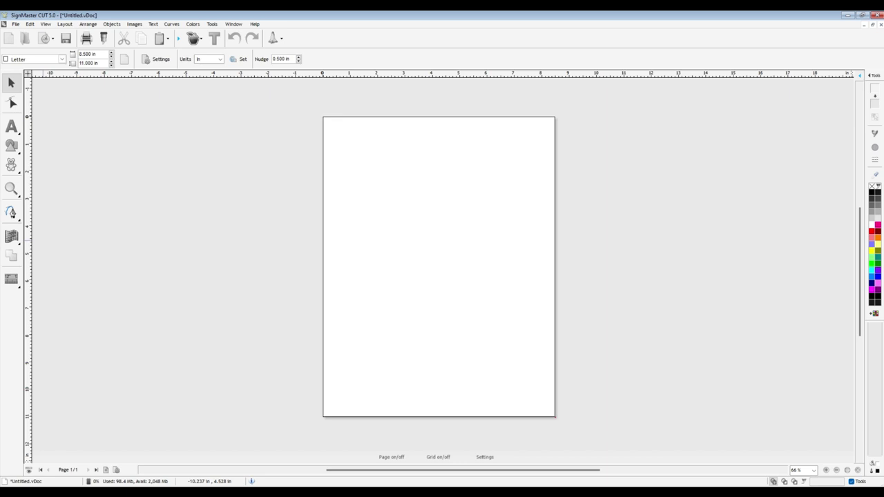
- Import Layer 0.jpg and place it at the page's top-left corner
click(17, 24)
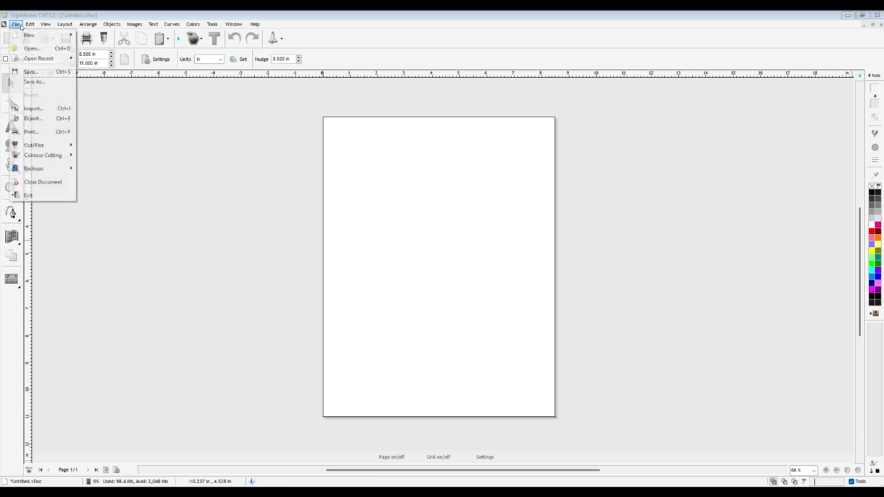
click(34, 109)
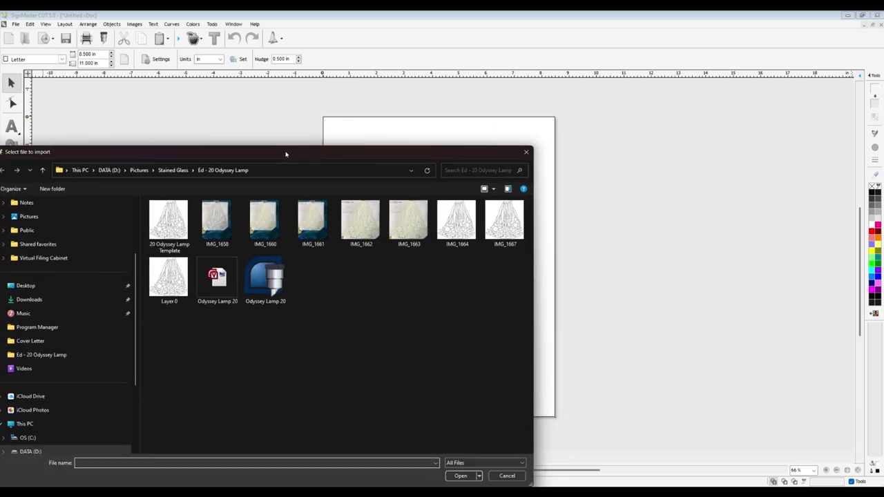
double_click(173, 279)
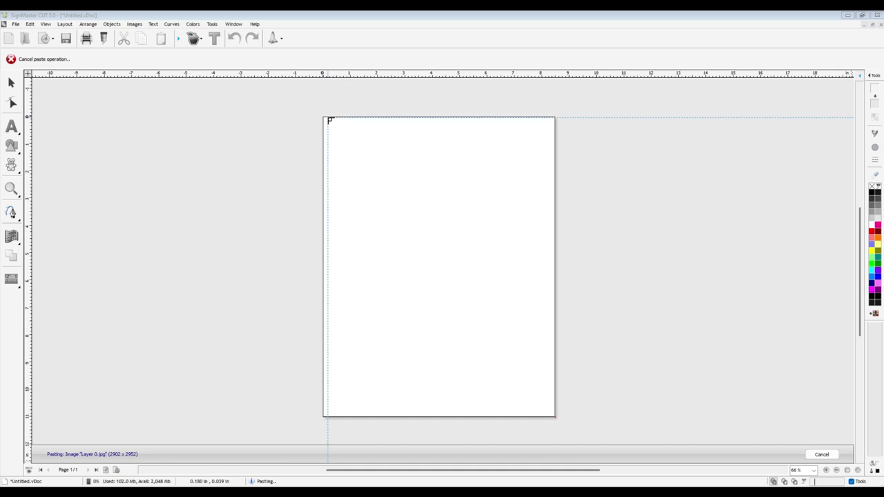
click(324, 119)
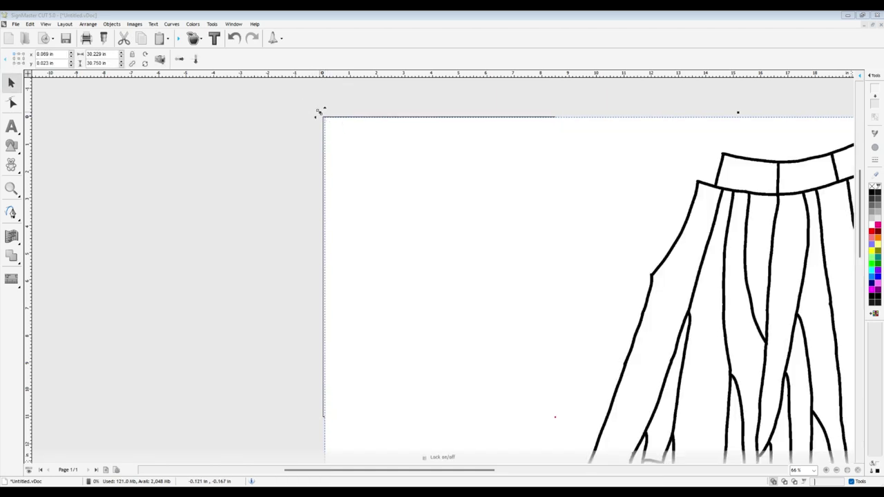
- Set the drawing width to 20, then 12 inches, then drag it down to about 6.9 inches
double_click(93, 54)
text(20)
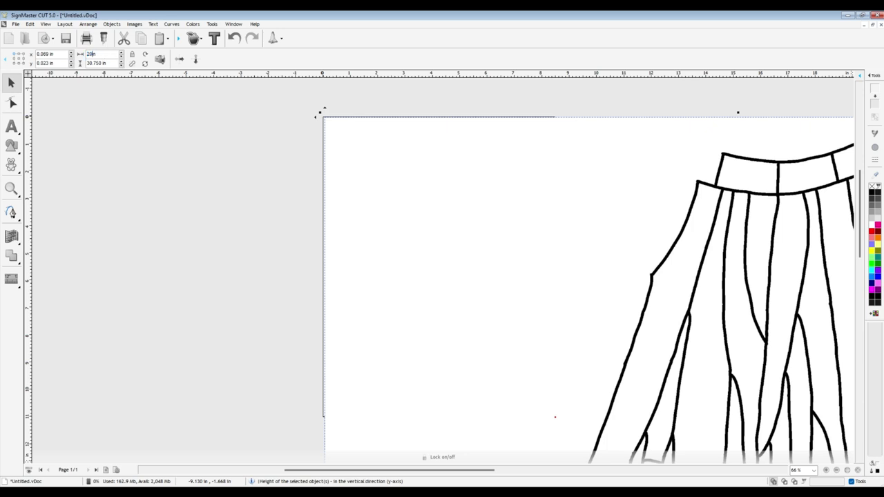
key(Return)
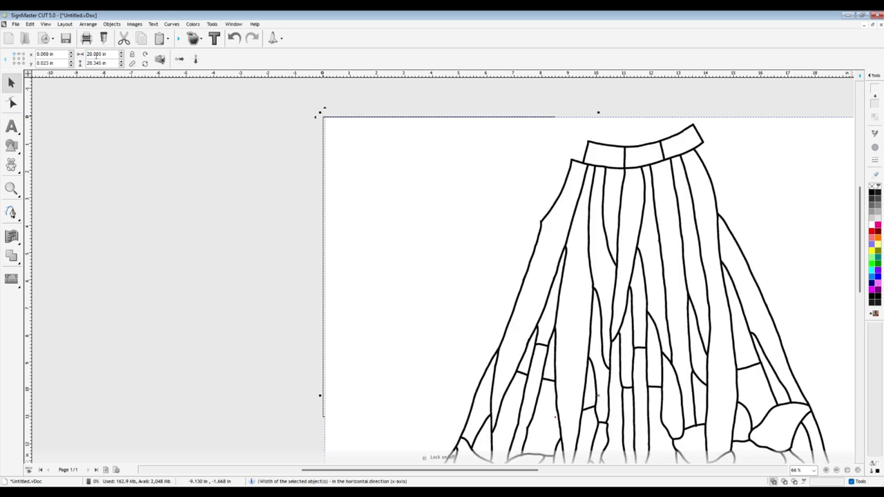
double_click(89, 54)
text(12)
key(Return)
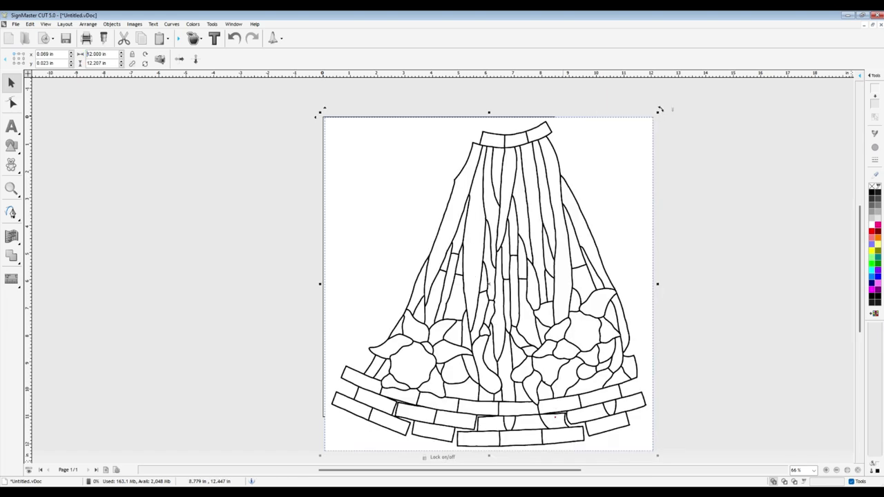
click(658, 456)
drag(658, 456, 528, 324)
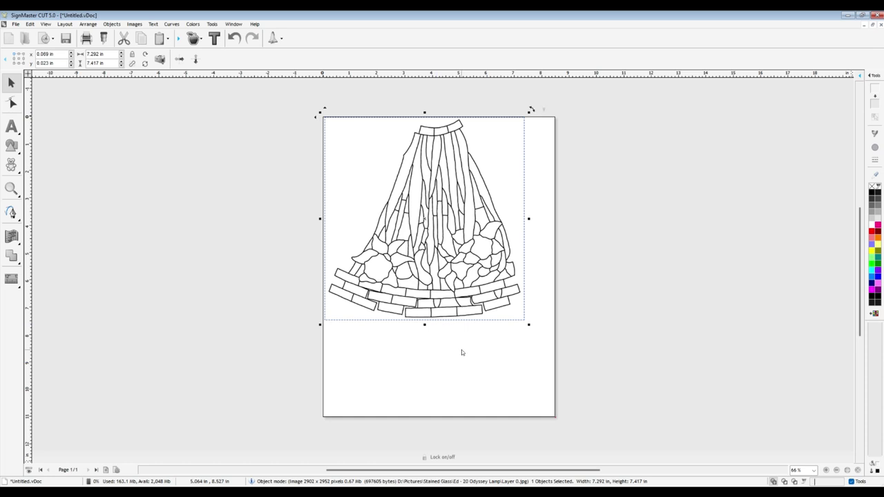
drag(529, 324, 509, 316)
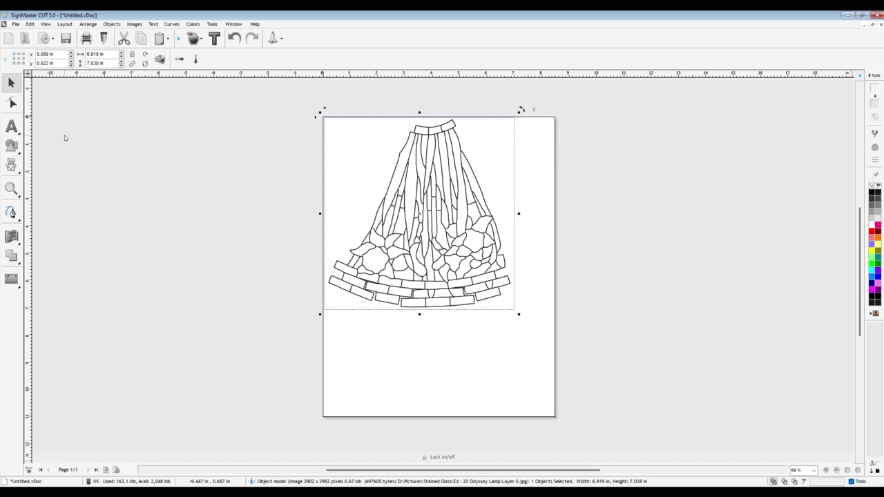
- Open the saved Odyssey Lamp 20 document and leave the lamp drawing deselected
click(15, 24)
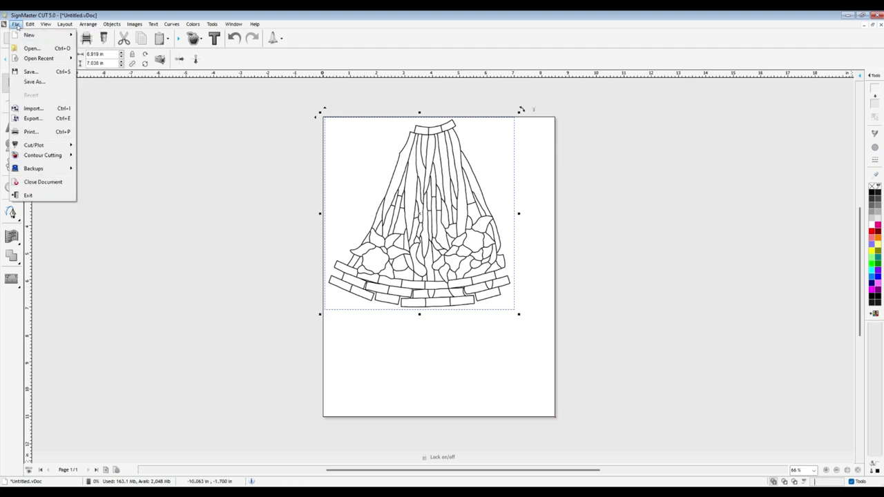
click(17, 49)
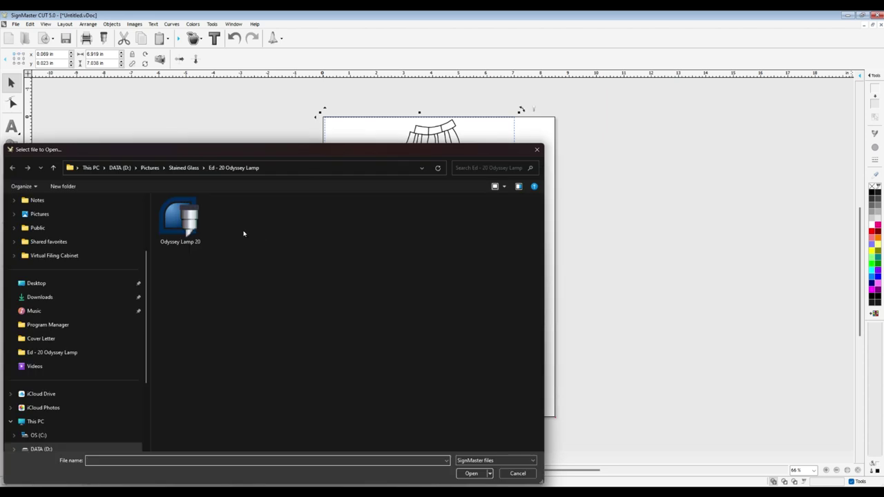
double_click(188, 220)
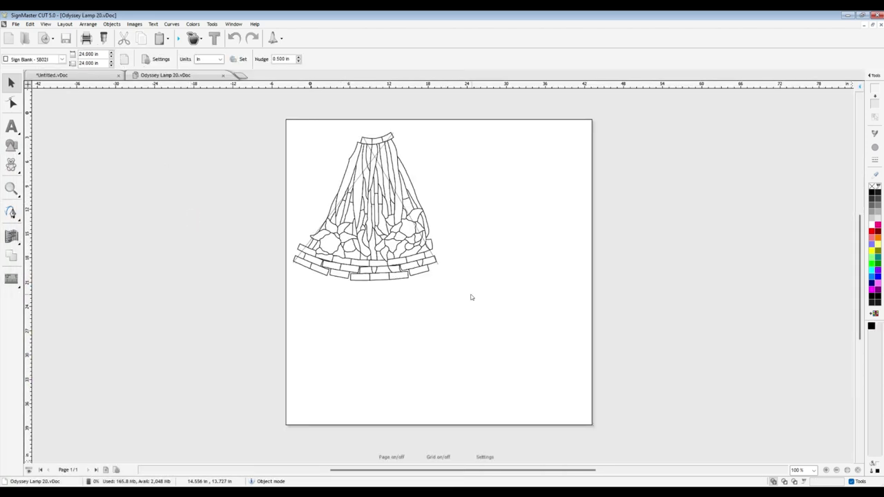
click(419, 263)
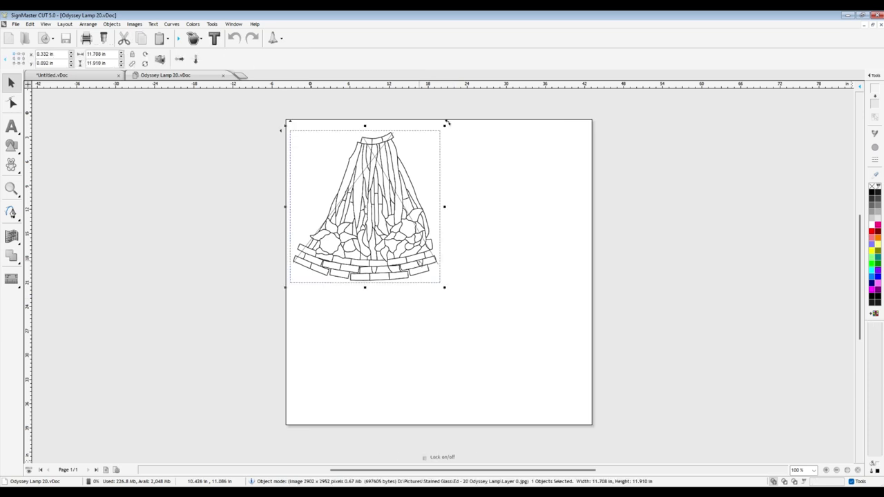
click(249, 183)
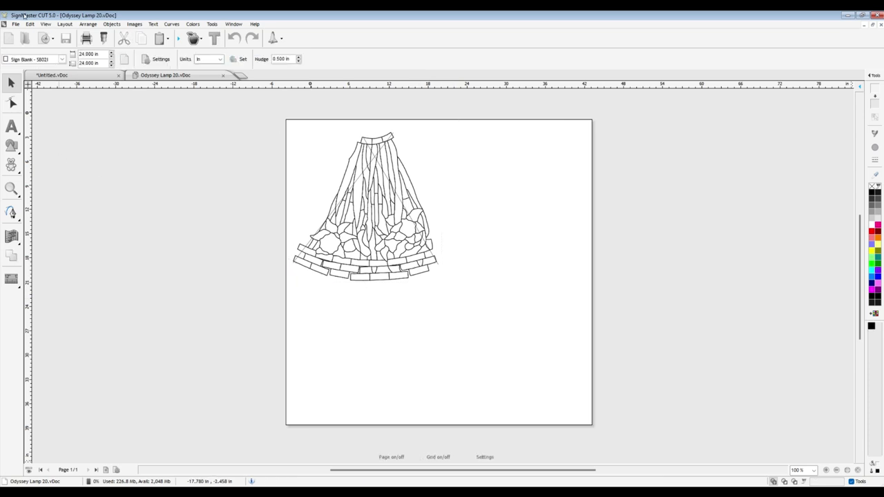
- Vectorize, trace and accept cut contours around the lamp drawing with the Contour Cut Wizard
click(197, 42)
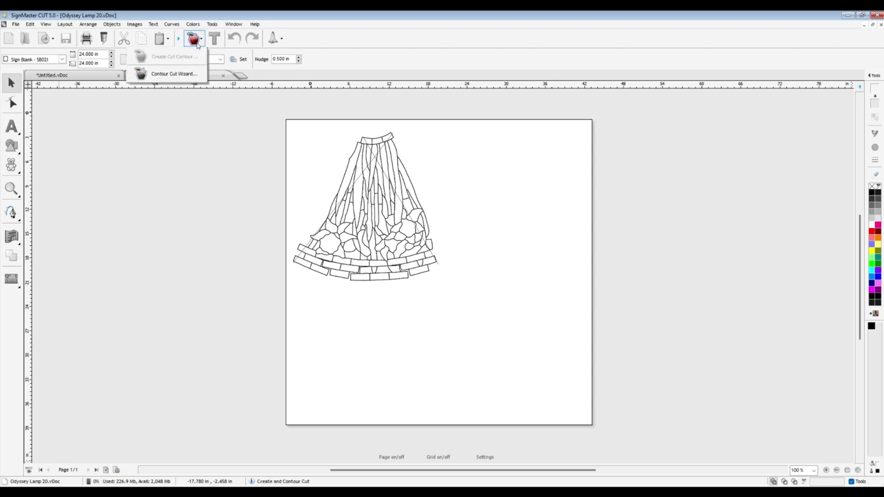
click(183, 74)
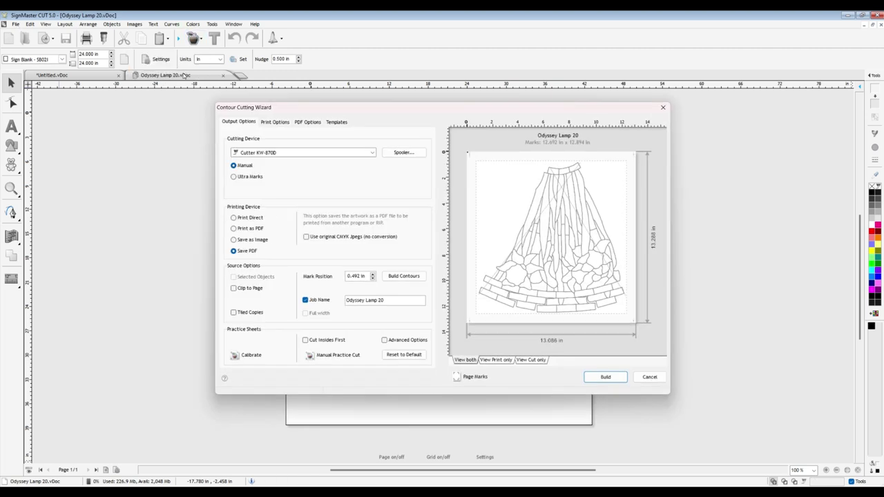
click(605, 379)
click(472, 288)
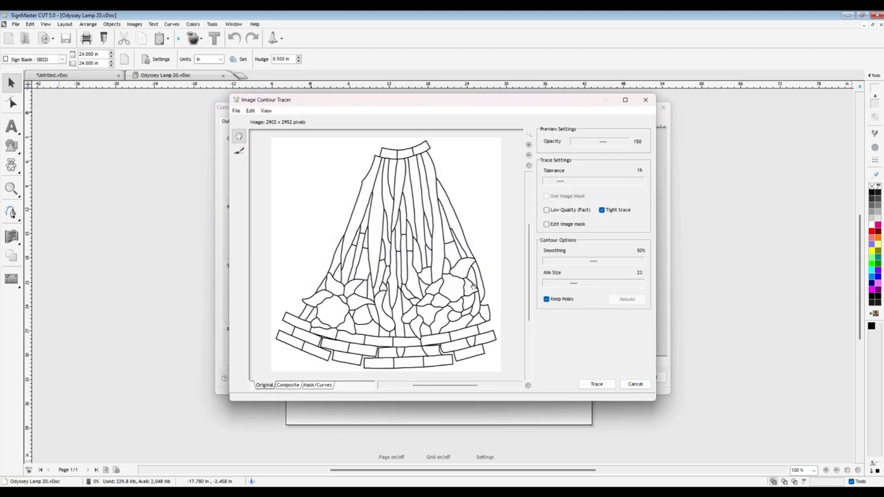
click(597, 384)
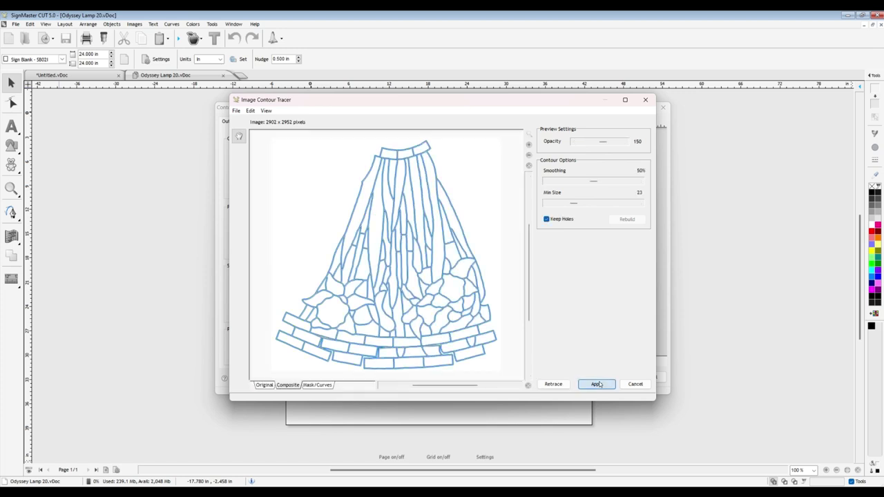
click(598, 385)
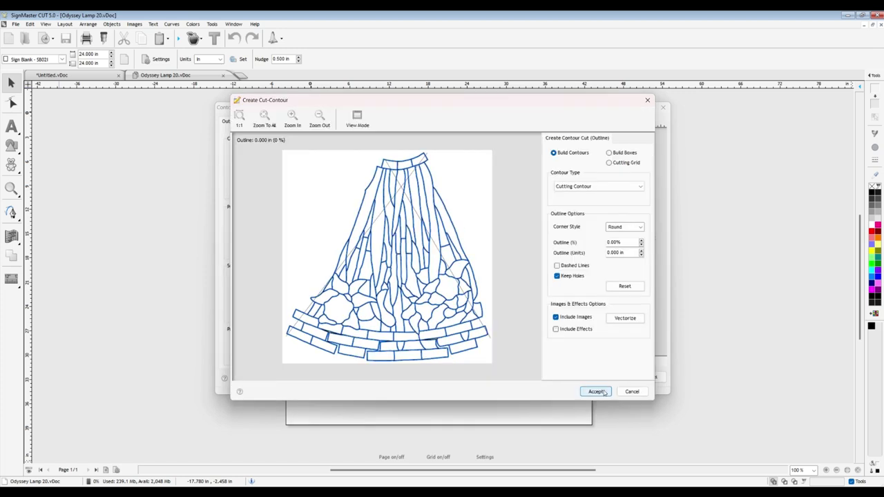
click(604, 392)
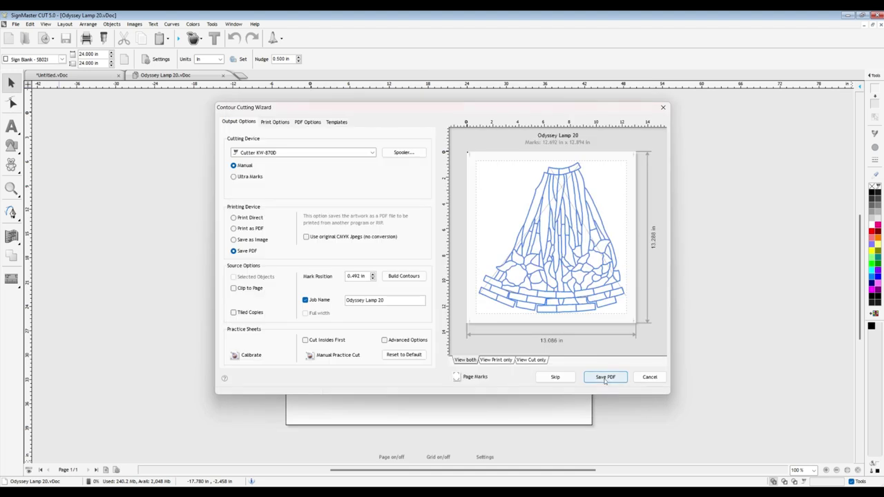
- Save the print PDF, align all four registration marks, and confirm cutting
click(604, 379)
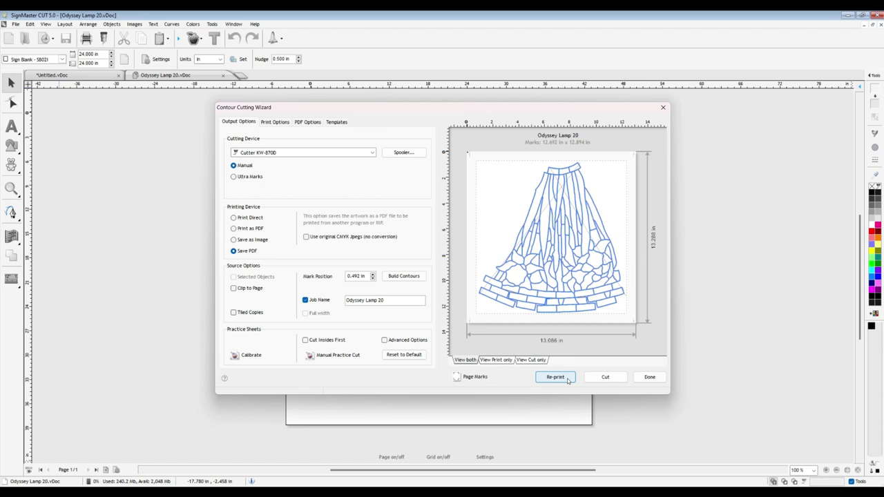
click(605, 378)
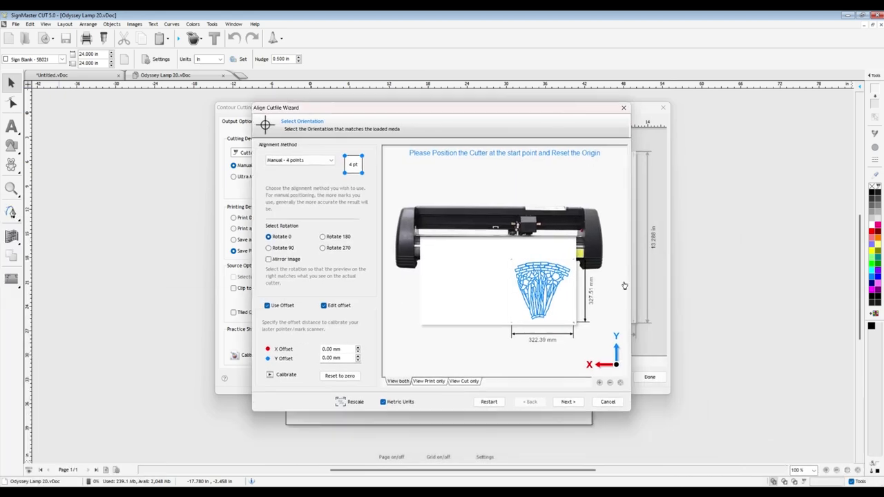
click(568, 401)
click(568, 401)
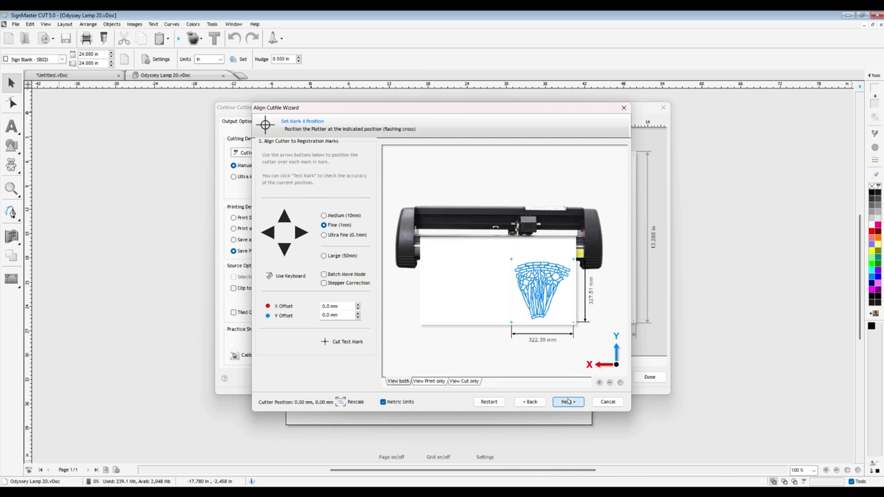
click(567, 401)
click(568, 402)
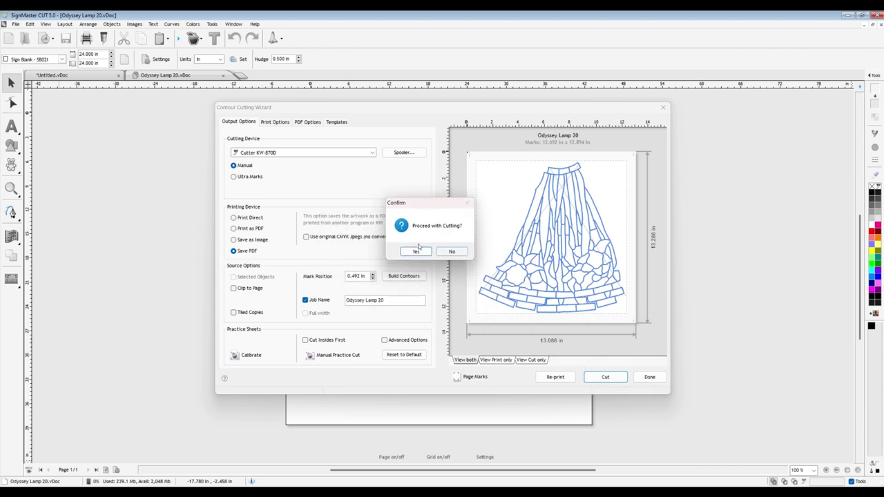
click(416, 253)
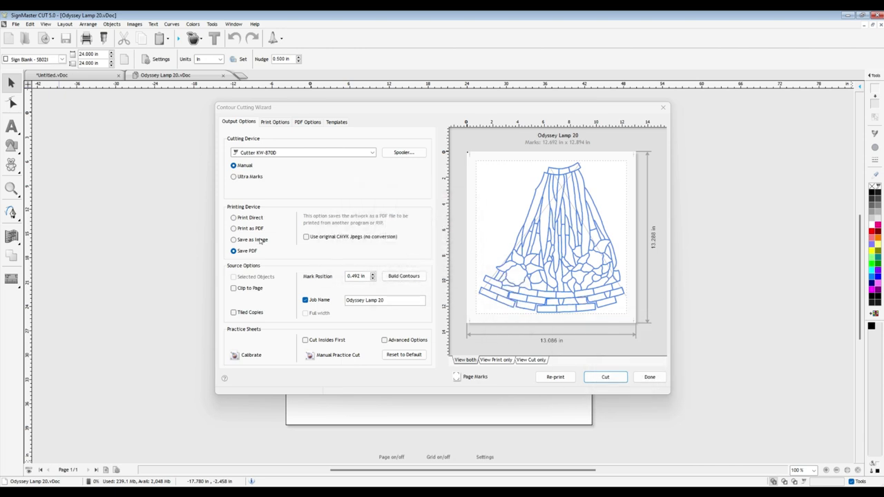
- Move the Sending to Cutter progress window aside while the cut data transmits
drag(449, 272, 472, 241)
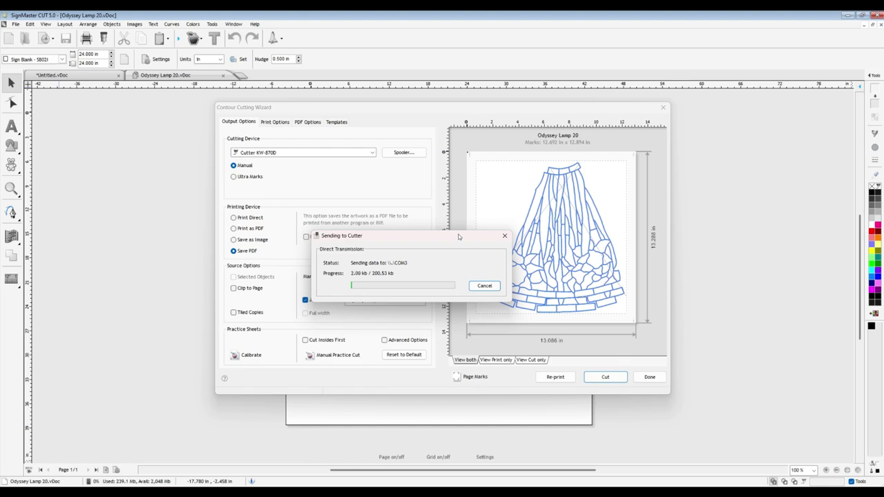